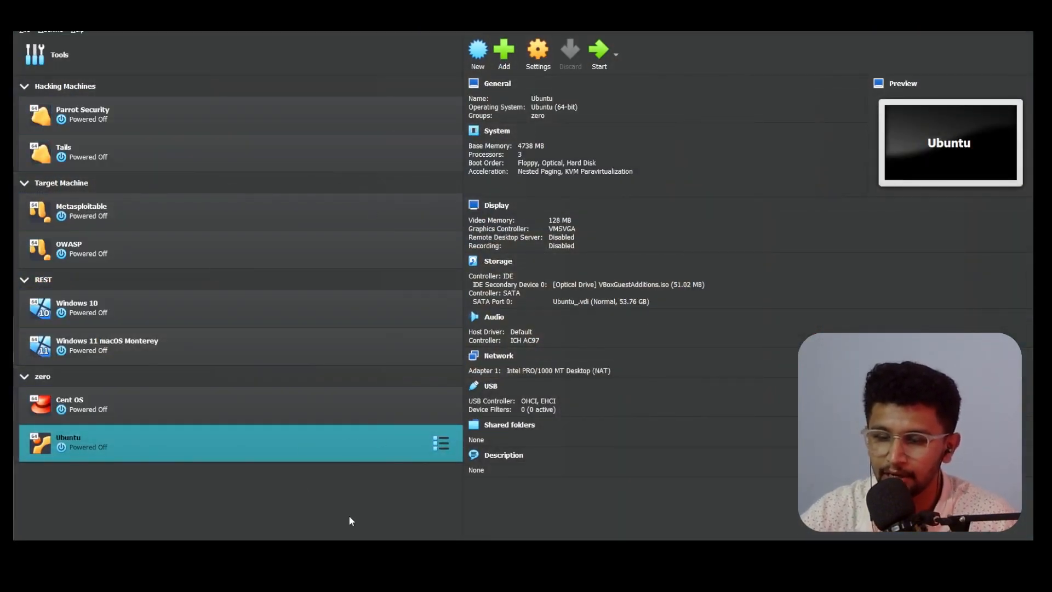
Step: Open an empty Create Virtual Machine dialog, then switch to Chrome's Downloads page
left_click(350, 45)
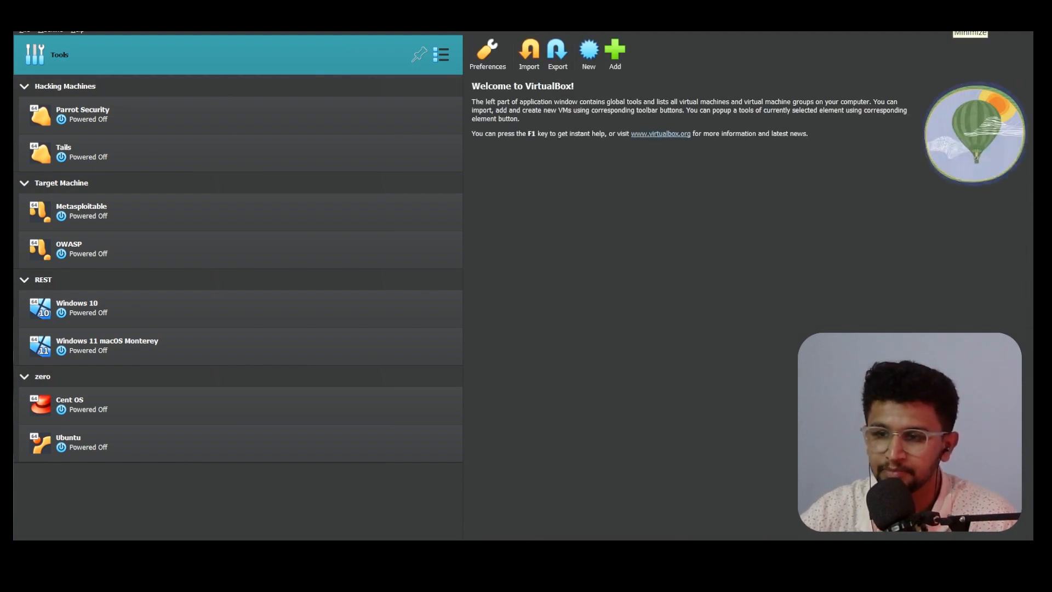
left_click(590, 61)
left_click_drag(515, 170, 522, 145)
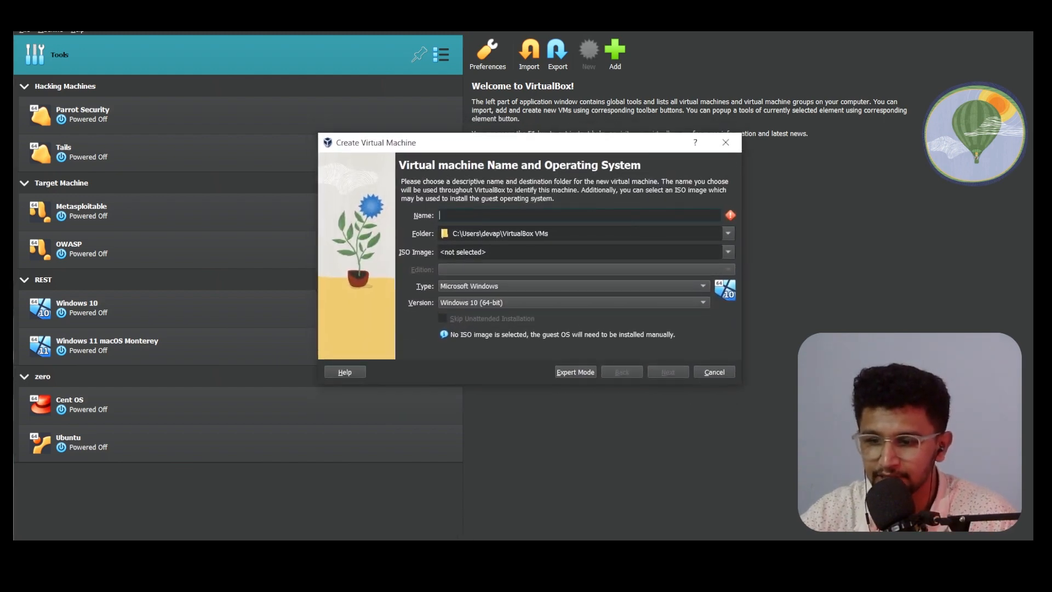
mouse_move(453, 544)
left_click(452, 519)
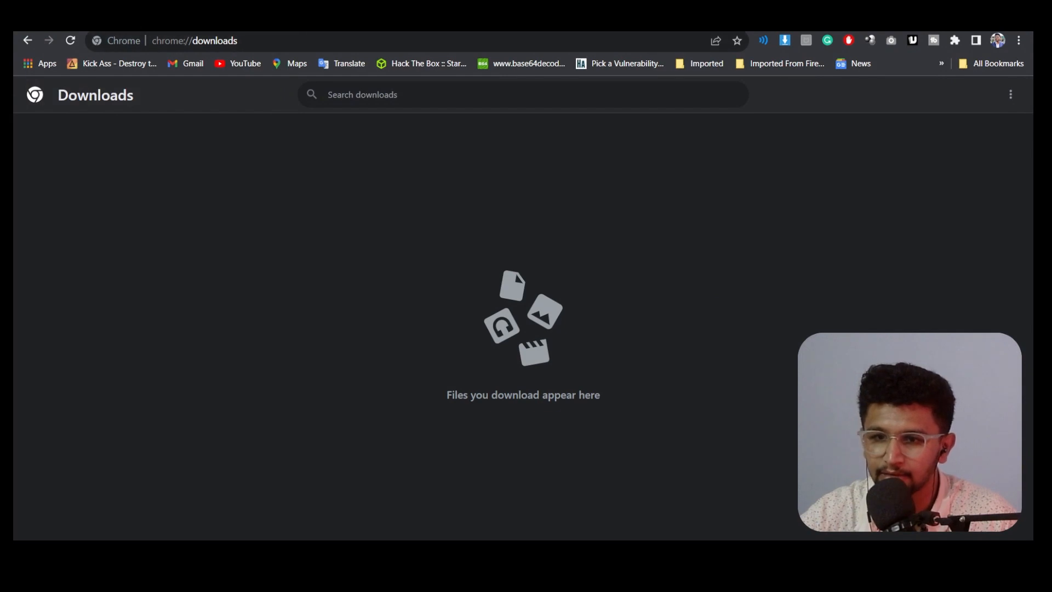
Step: Search the web for 'kali linux' in a new Chrome tab
key("ctrl+t")
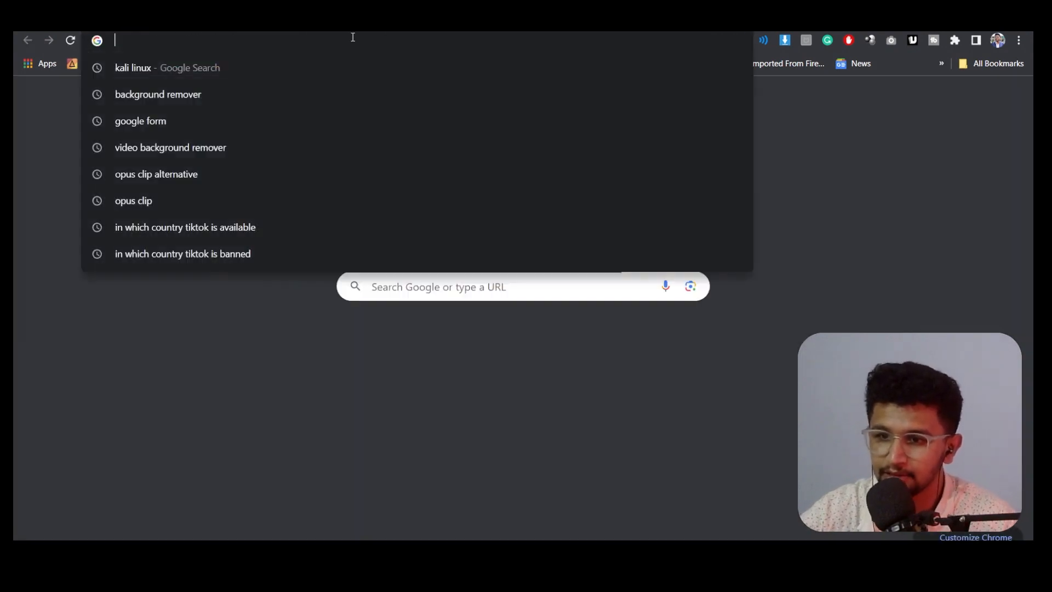
type("klai")
key("BackSpace")
key("BackSpace")
key("BackSpace")
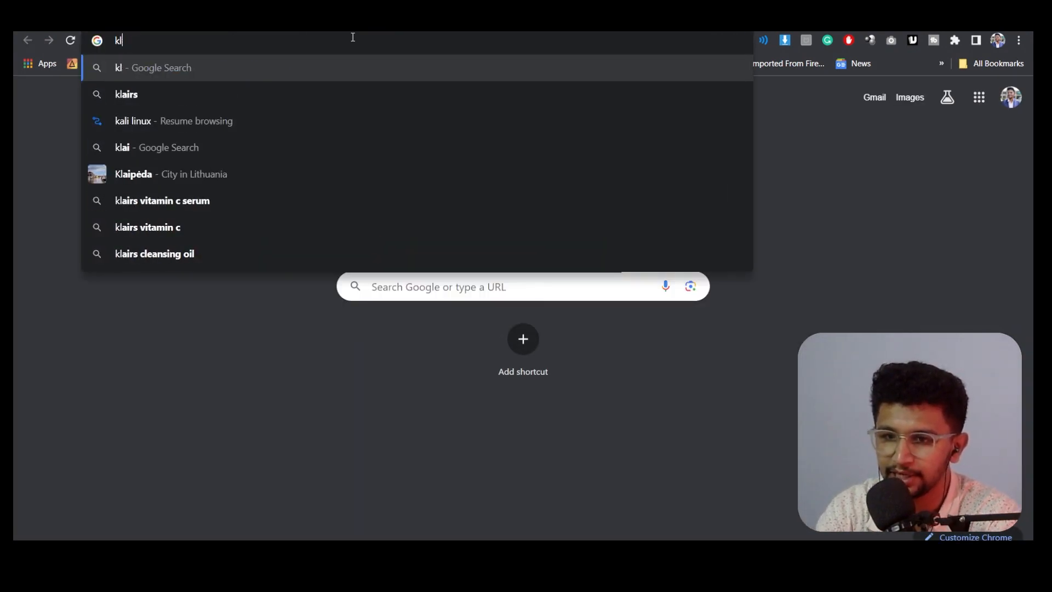
type("ali li")
key("Return")
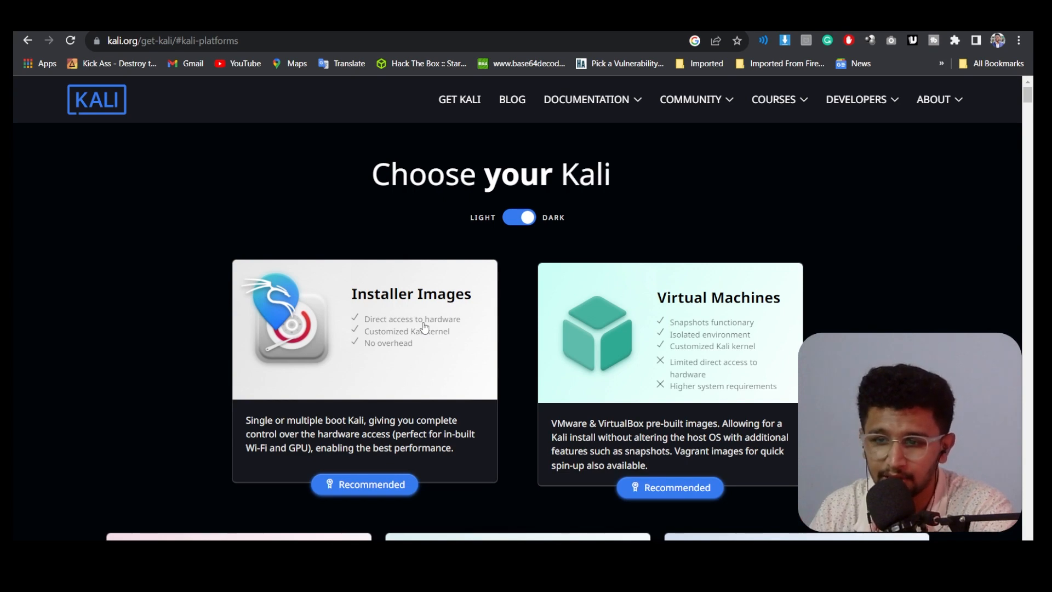
Step: Start downloading the Kali VirtualBox image from the Virtual Machines section
left_click(684, 390)
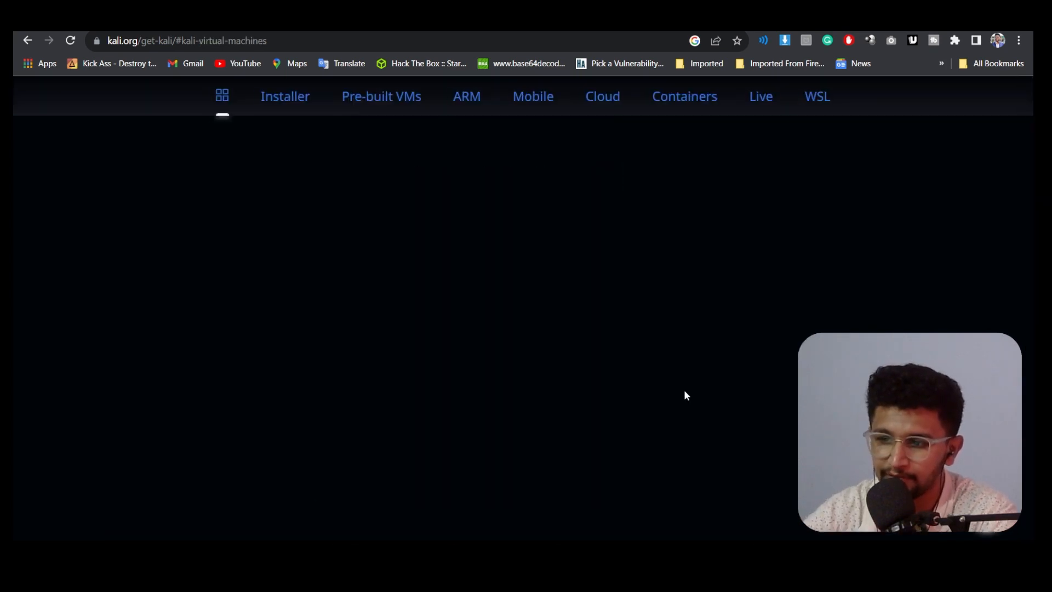
scroll(169, 332, "down", 5)
scroll(169, 334, "up", 1)
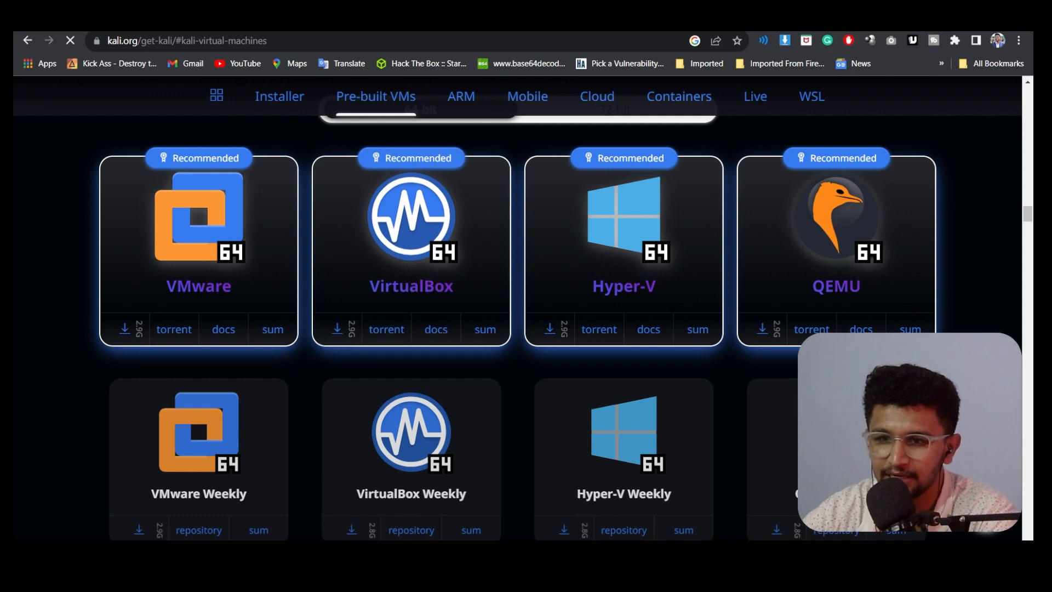
key("ctrl+t")
left_click(205, 45)
key("ctrl+j")
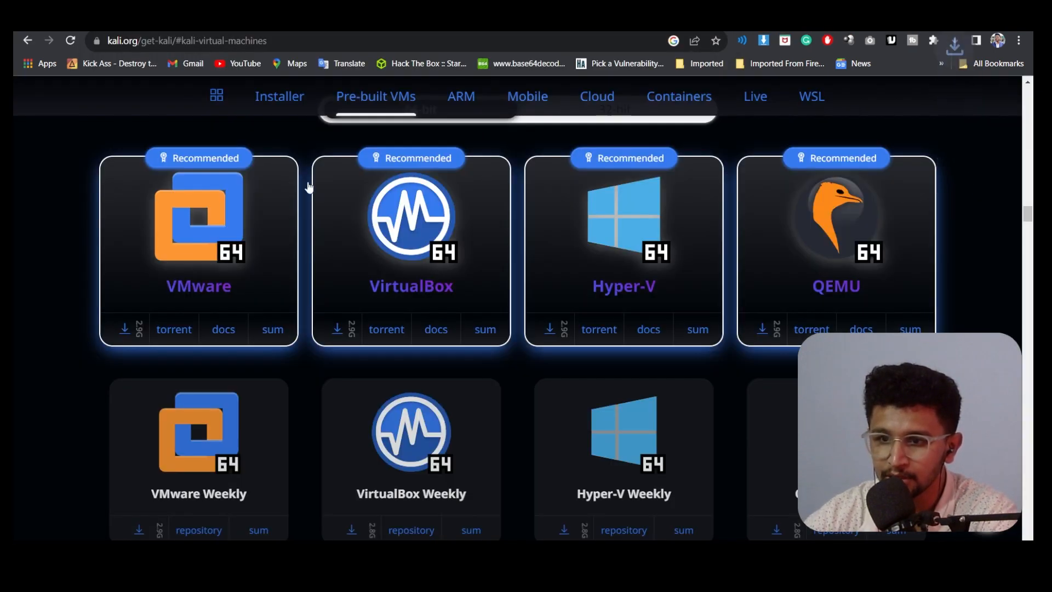
left_click(307, 25)
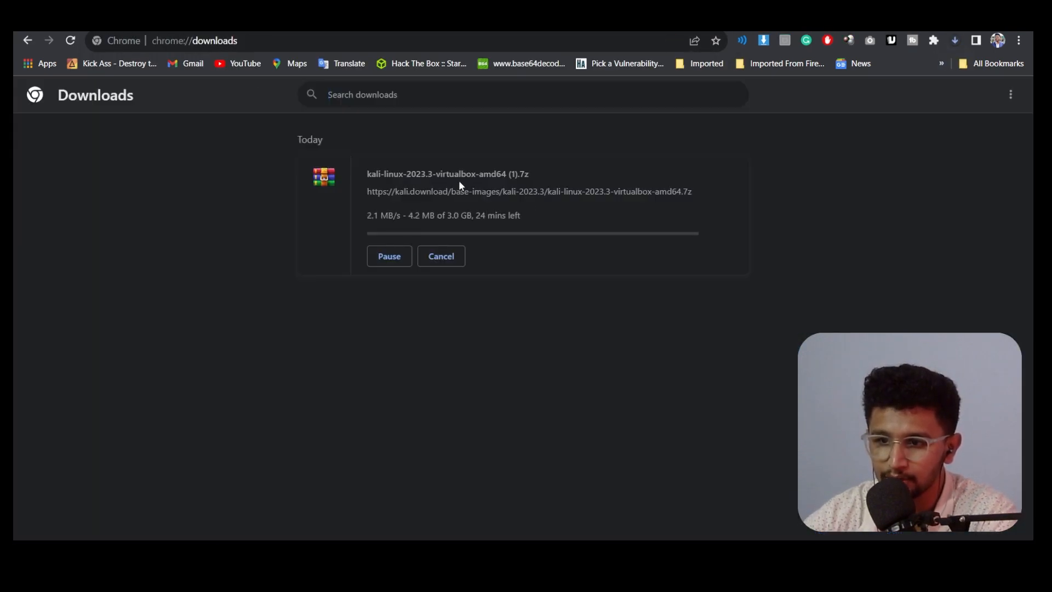
Step: Cancel, retry, pause and cancel the Kali download, then remove both entries from Downloads
key("ctrl+plus")
key("ctrl+plus")
key("ctrl+plus")
key("ctrl+plus")
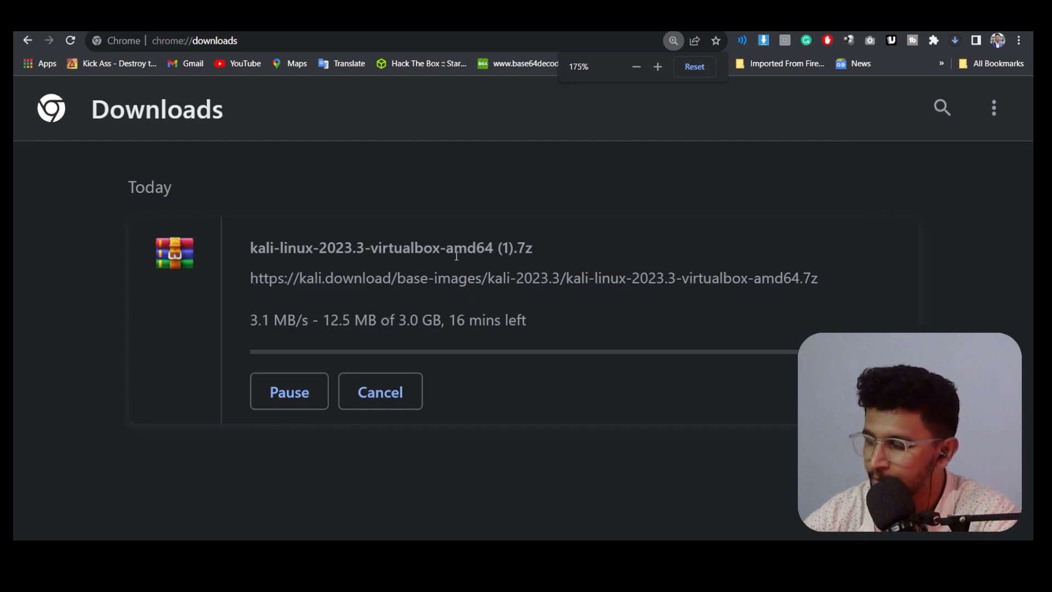
key("ctrl+minus")
key("ctrl+minus")
left_click(433, 305)
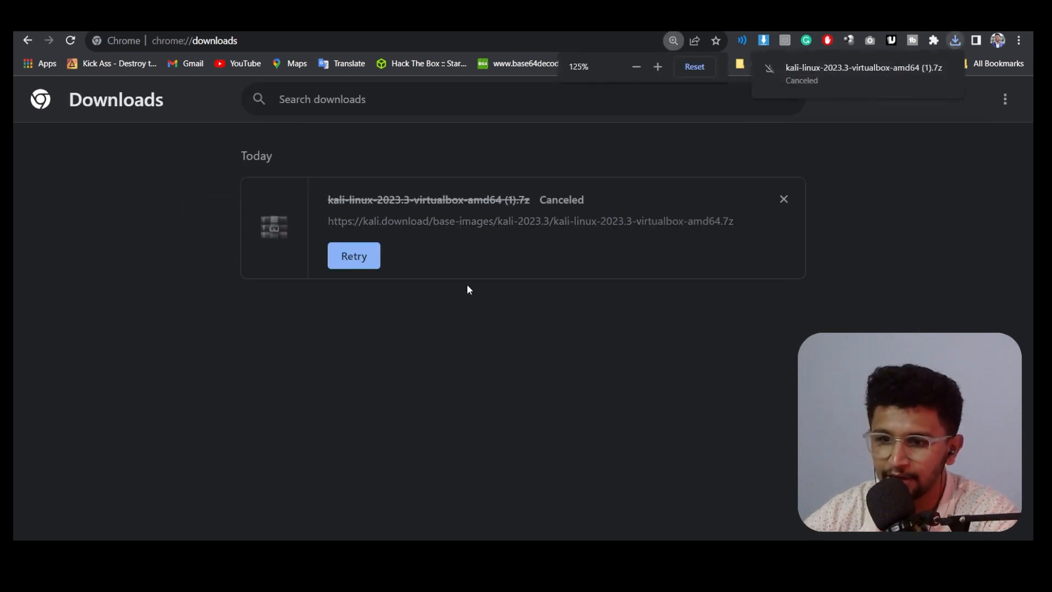
left_click(370, 258)
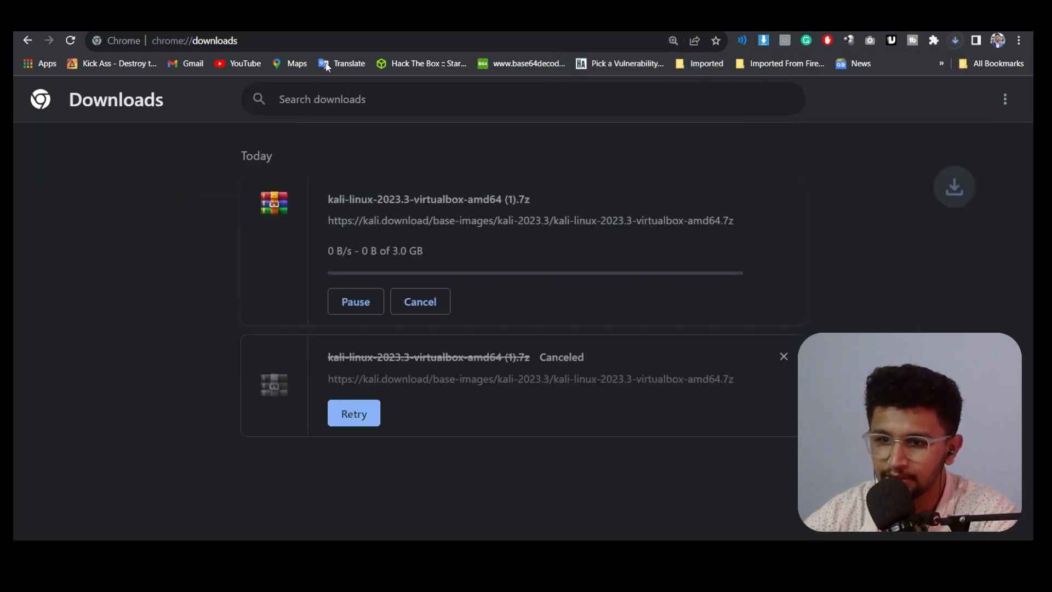
left_click(357, 301)
left_click(441, 302)
left_click(783, 199)
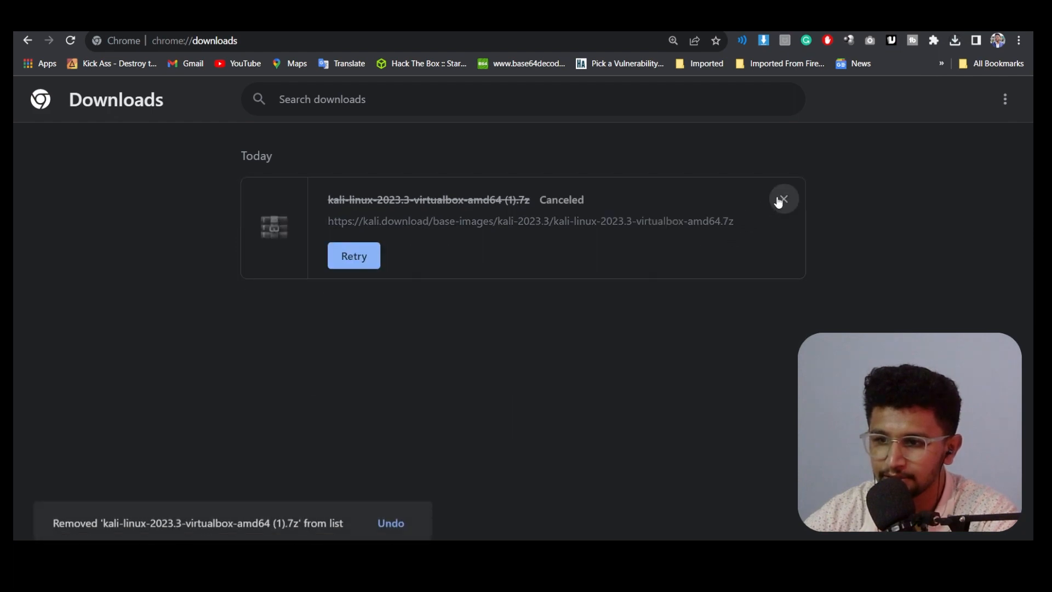
left_click(783, 199)
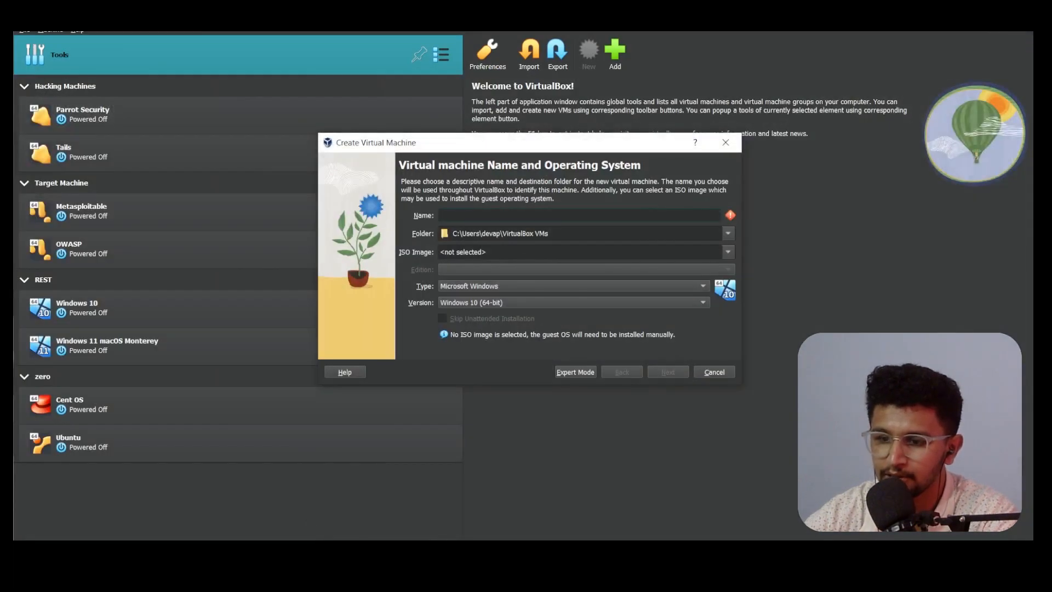
Step: Extract the kali-linux .7z archive with WinRAR into a kali-linux-2023.3-virtualbox-amd64 folder
left_click_drag(478, 76, 336, 53)
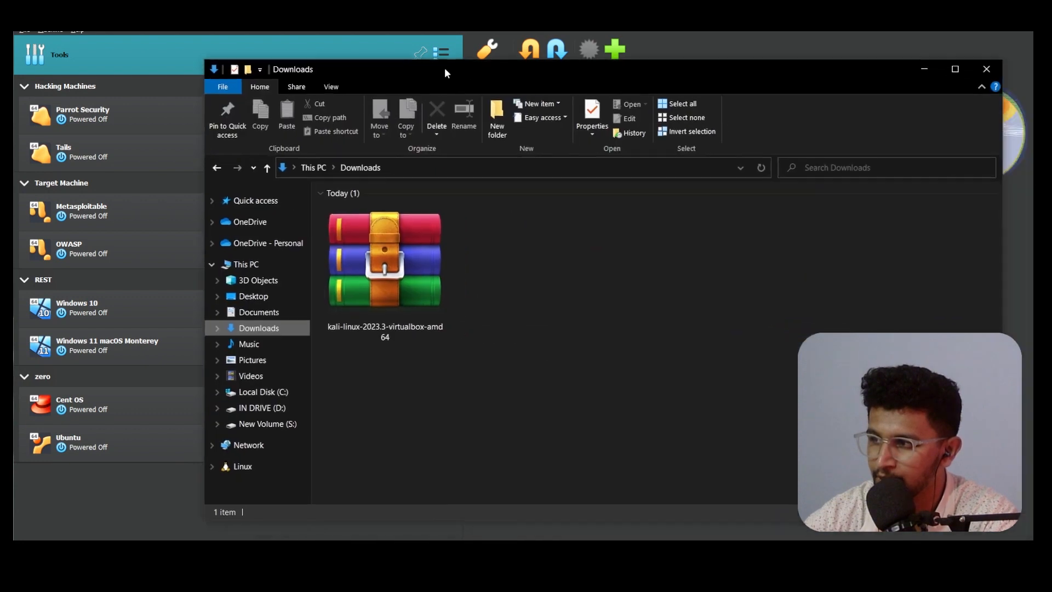
left_click(242, 282)
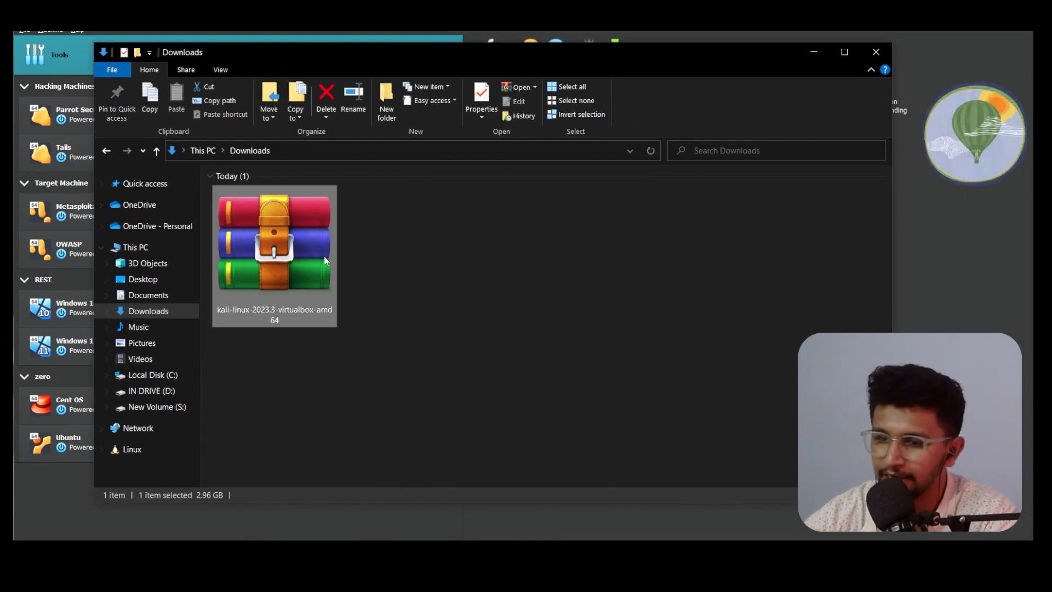
right_click(274, 238)
left_click(300, 310)
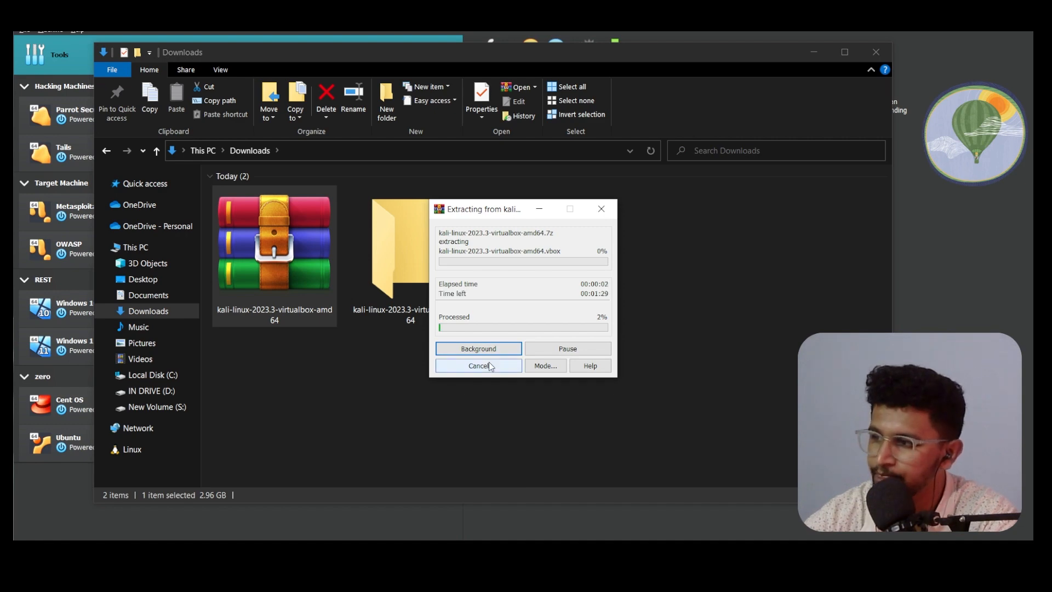
left_click_drag(499, 214, 479, 204)
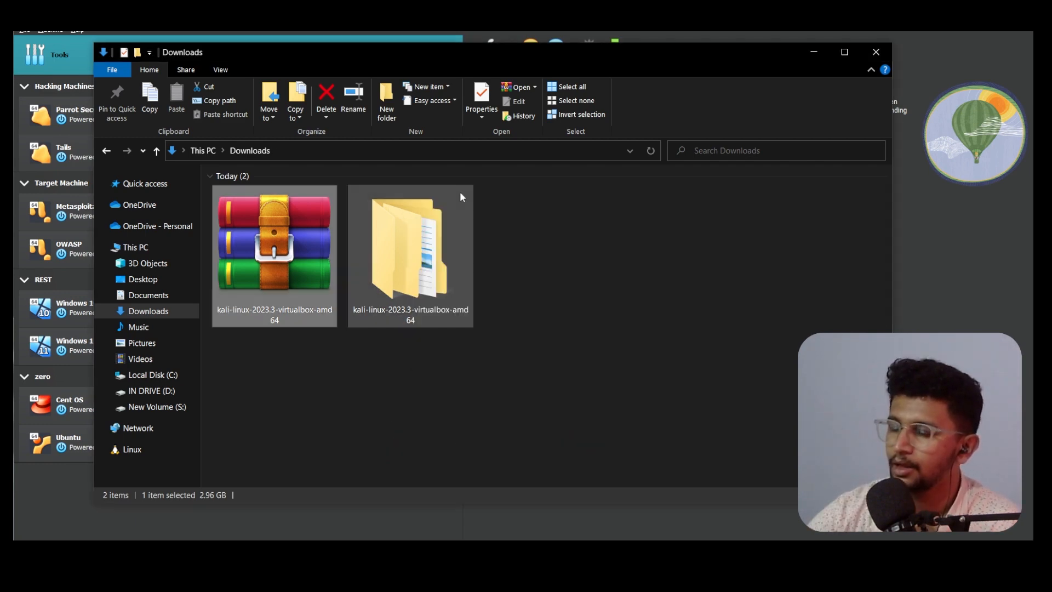
Step: Open the extracted kali-linux folder and its subfolder, showing files as large icons
left_click(393, 253)
double_click(411, 285)
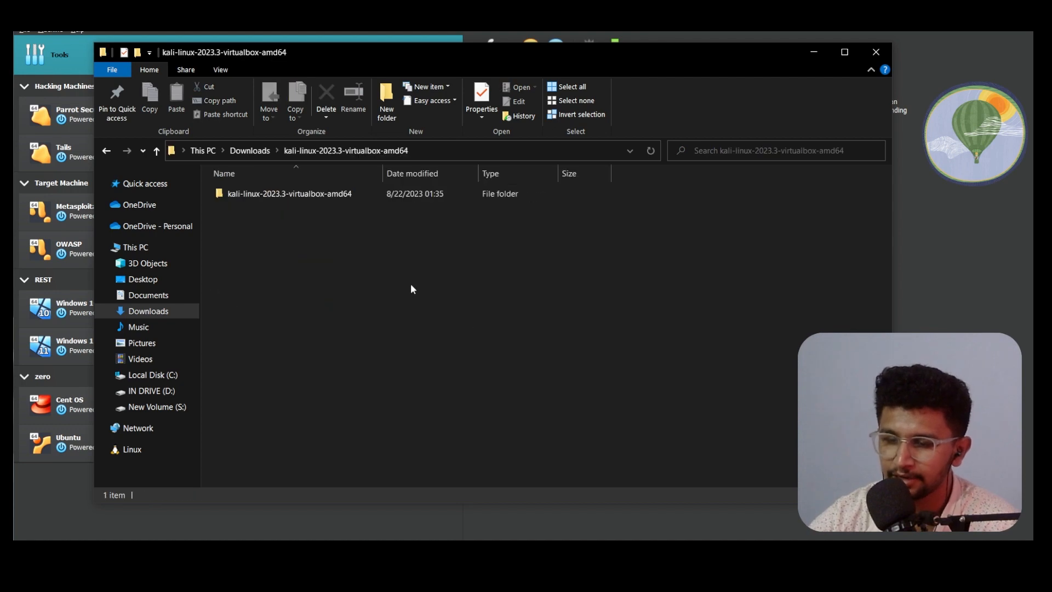
double_click(406, 194)
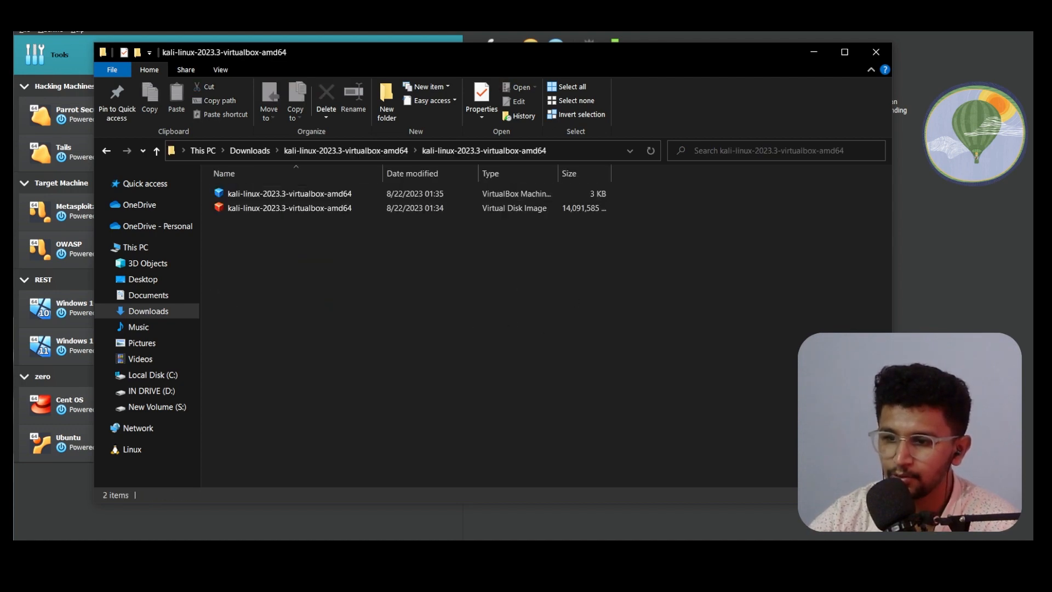
left_click(883, 495)
scroll(442, 316, "up", 5, "ctrl")
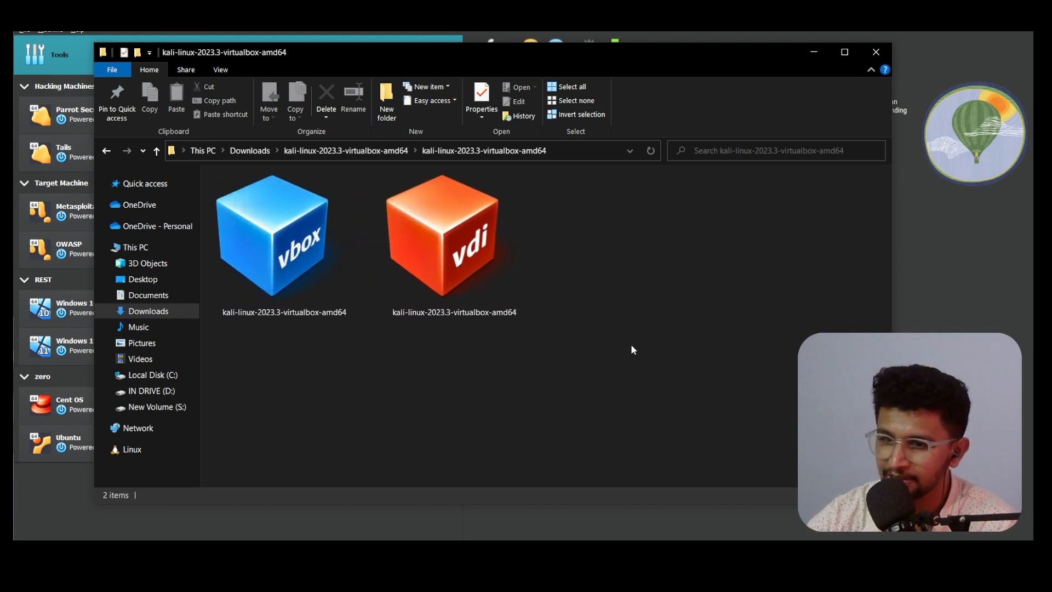
Step: Inspect the .vbox and .vdi files, then minimize File Explorer to reveal VirtualBox
left_click_drag(651, 391, 360, 302)
left_click(601, 415)
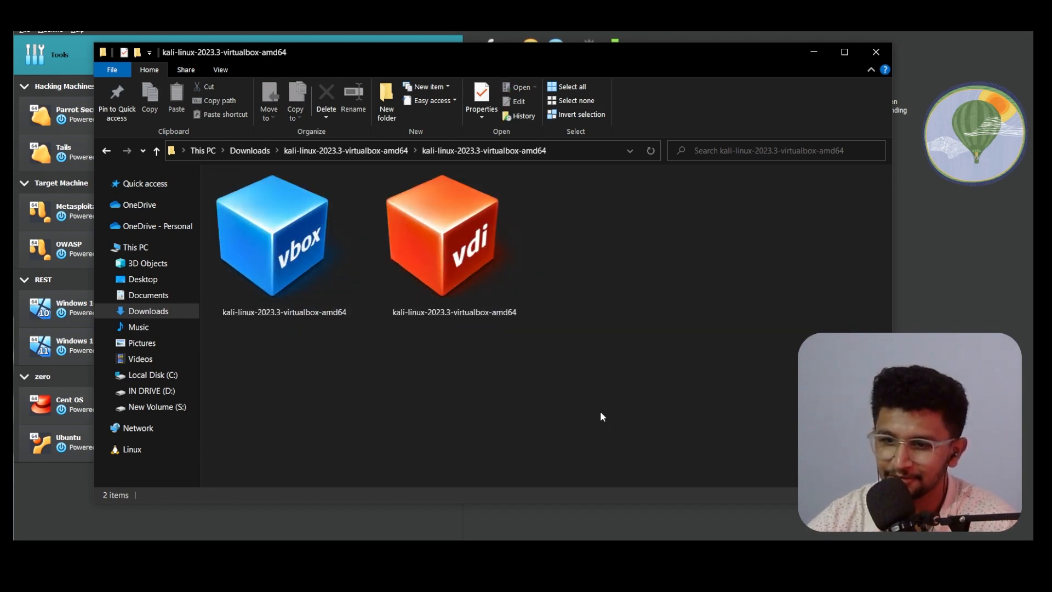
left_click(327, 255)
left_click(443, 283)
left_click(522, 399)
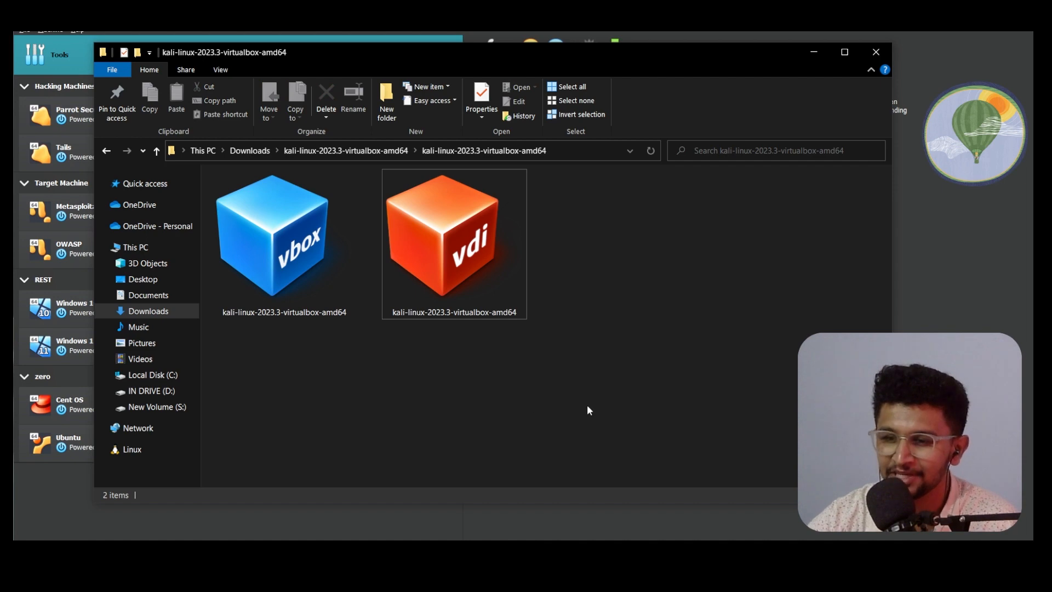
left_click(256, 253)
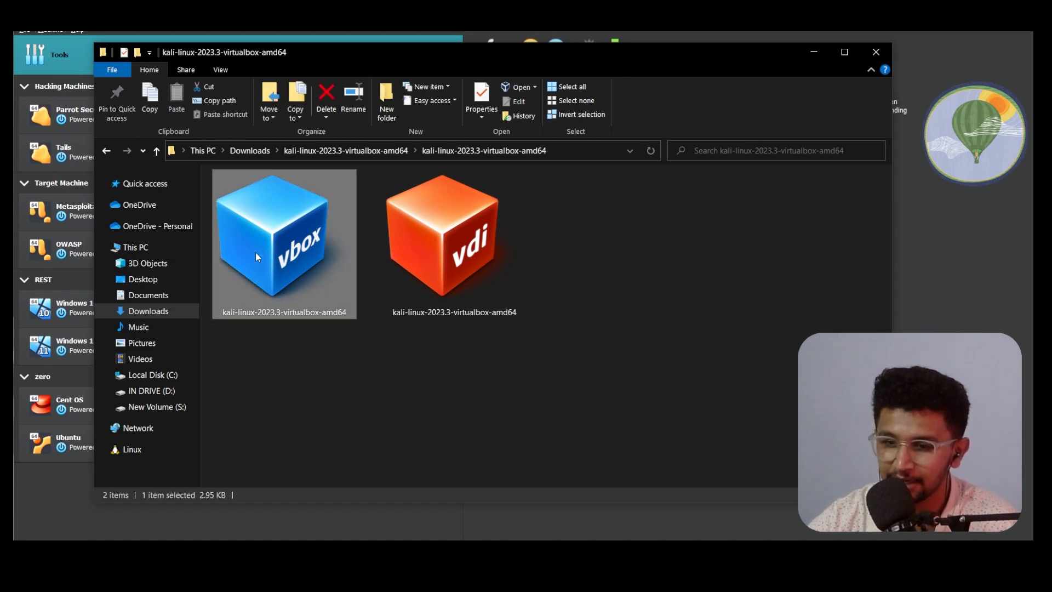
left_click(543, 371)
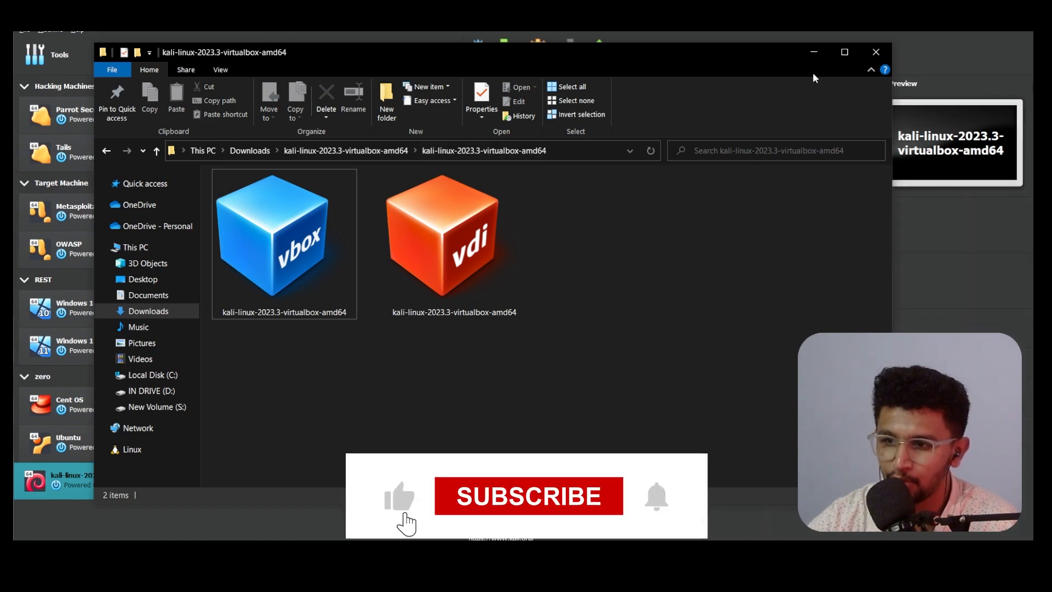
left_click(814, 52)
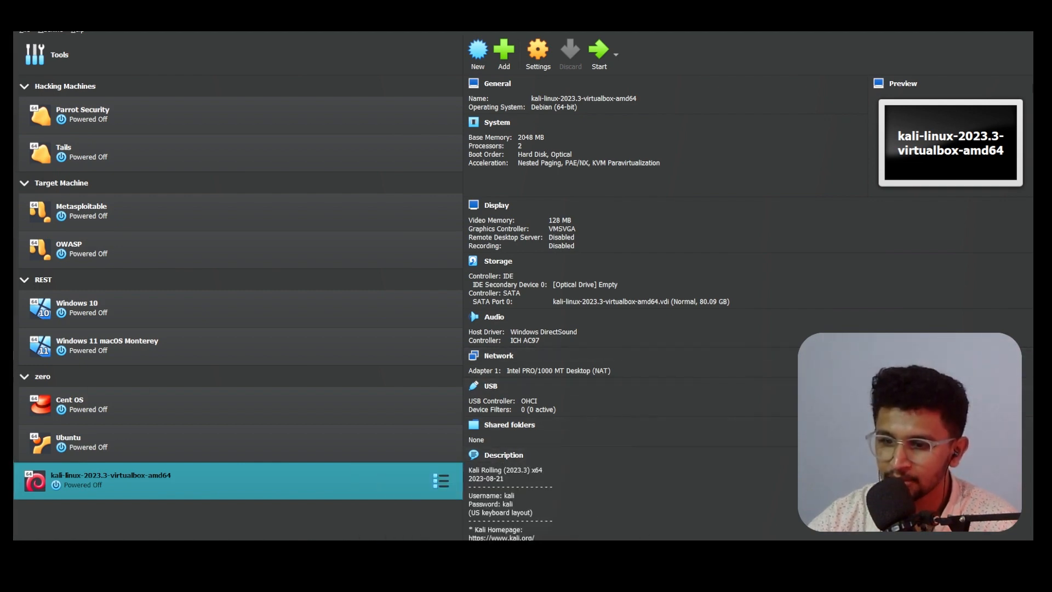
Step: Close the Create Virtual Machine dialog and hide File Explorer to show the VM list
mouse_move(508, 550)
left_click(429, 535)
left_click(727, 143)
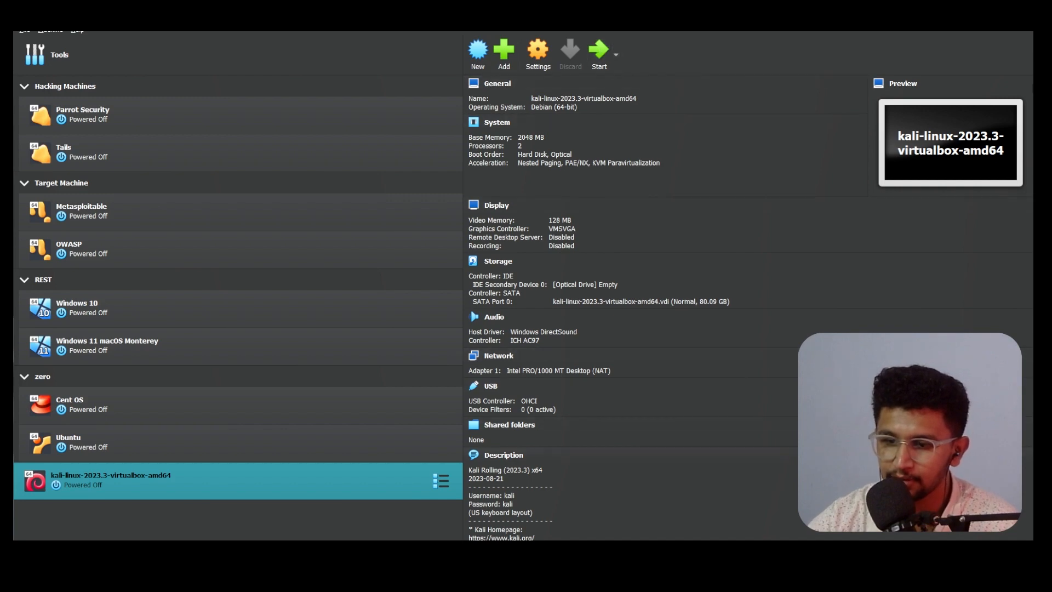
key("alt+Tab")
left_click_drag(607, 362, 253, 250)
left_click(486, 382)
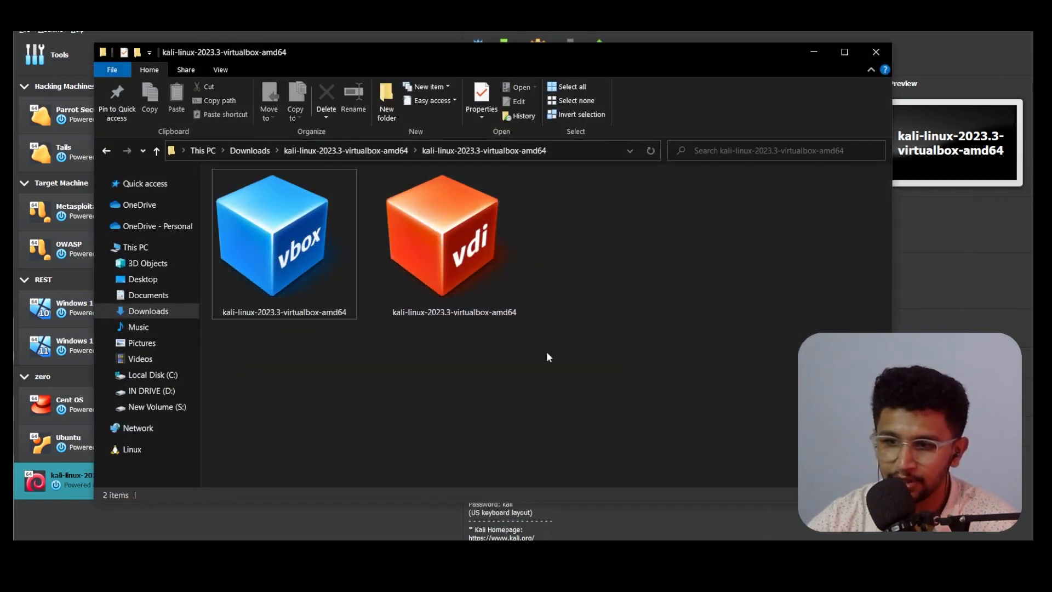
left_click(822, 50)
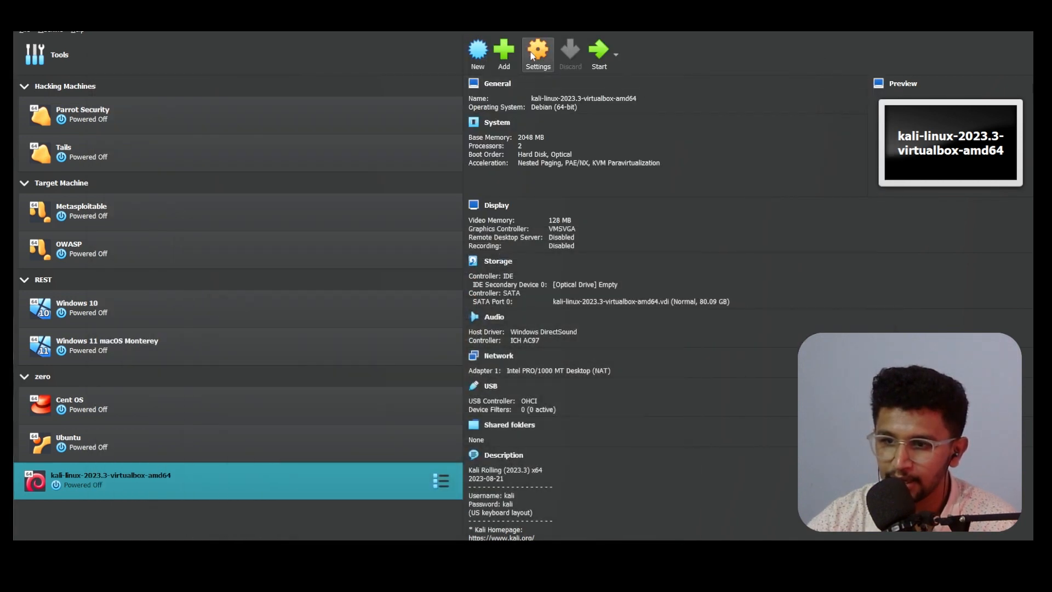
Step: Open the Kali VM's settings and reset its Snapshot Folder to the default
left_click(532, 55)
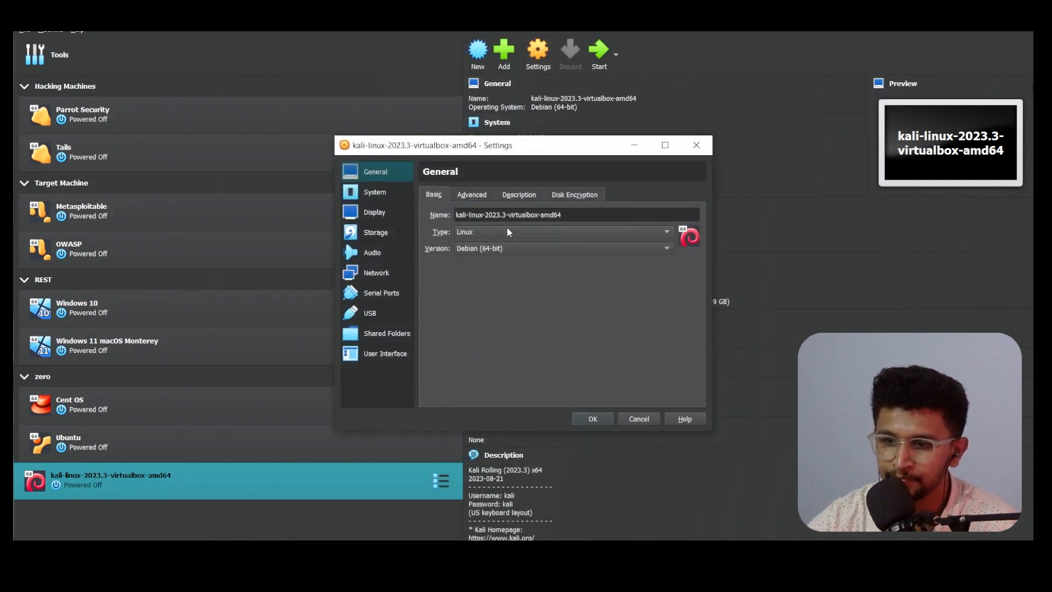
left_click(469, 193)
left_click(434, 195)
left_click(472, 197)
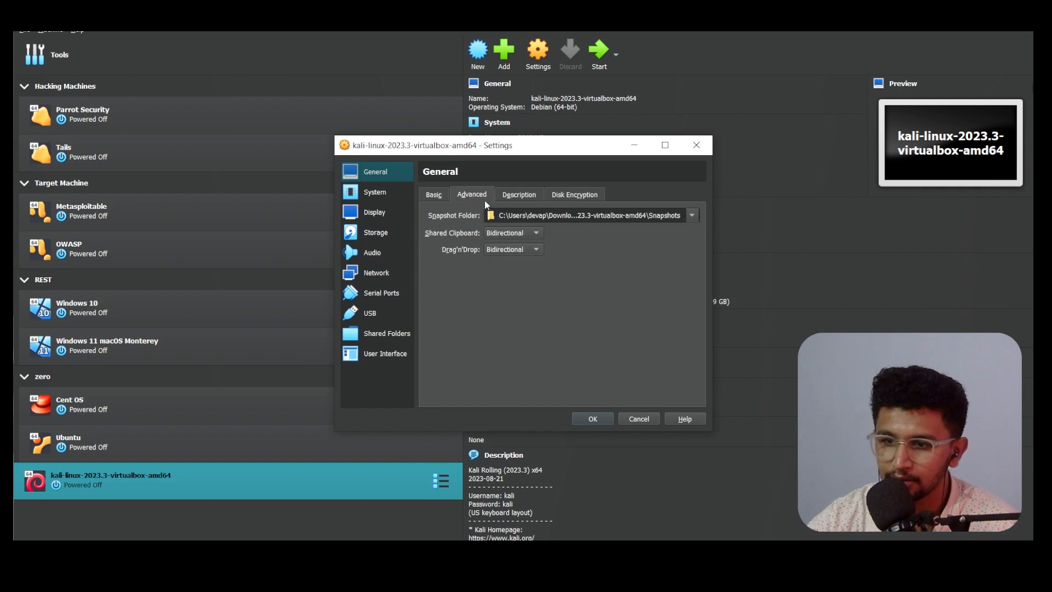
left_click(692, 215)
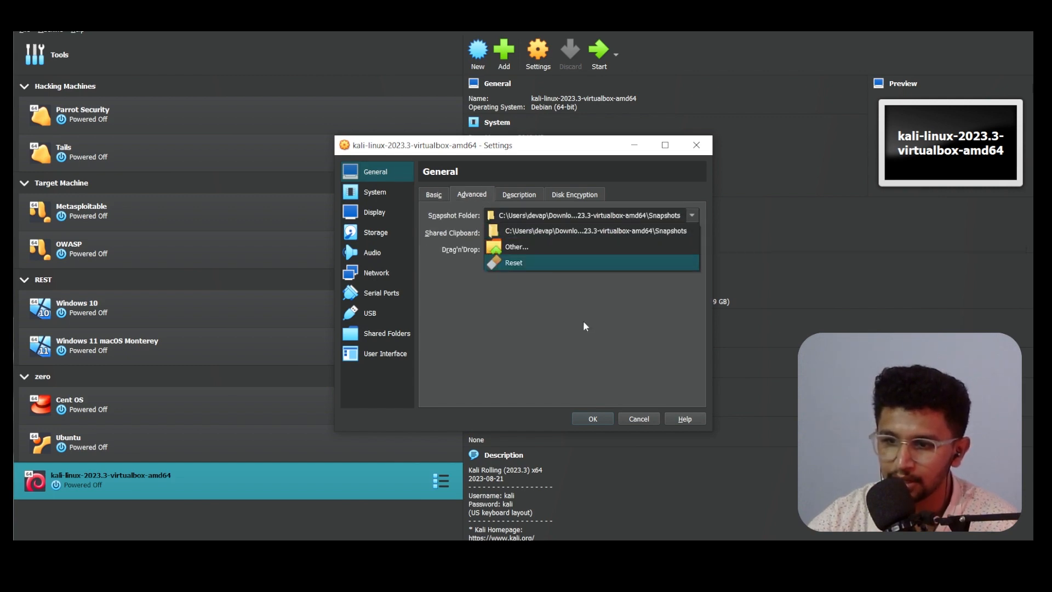
left_click(551, 262)
left_click(520, 198)
left_click(573, 201)
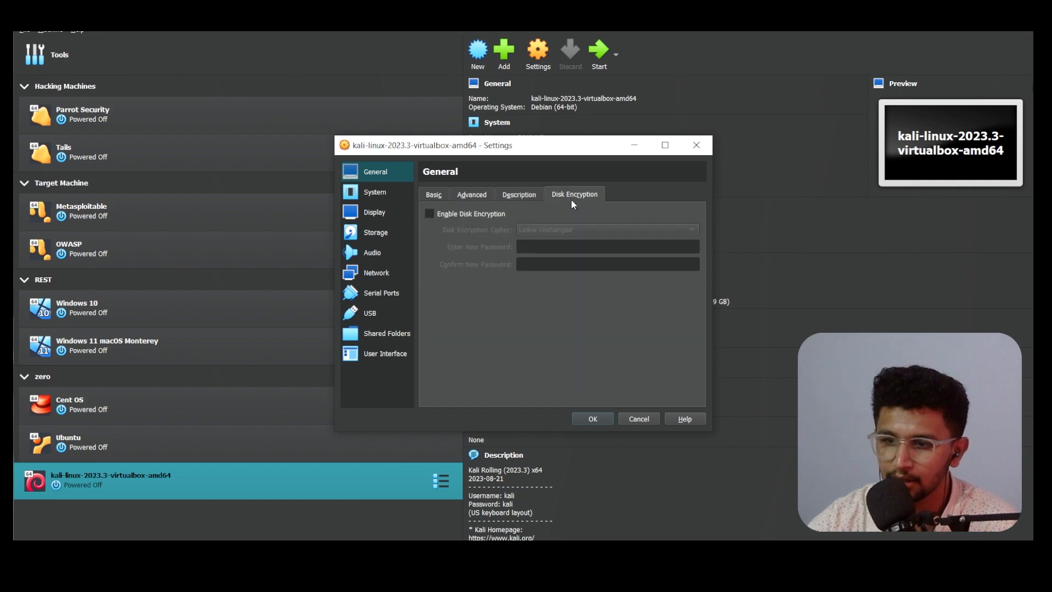
left_click(445, 195)
Step: Set 4096 MB base memory and 3 processors, review Display and Storage, and save
left_click(378, 193)
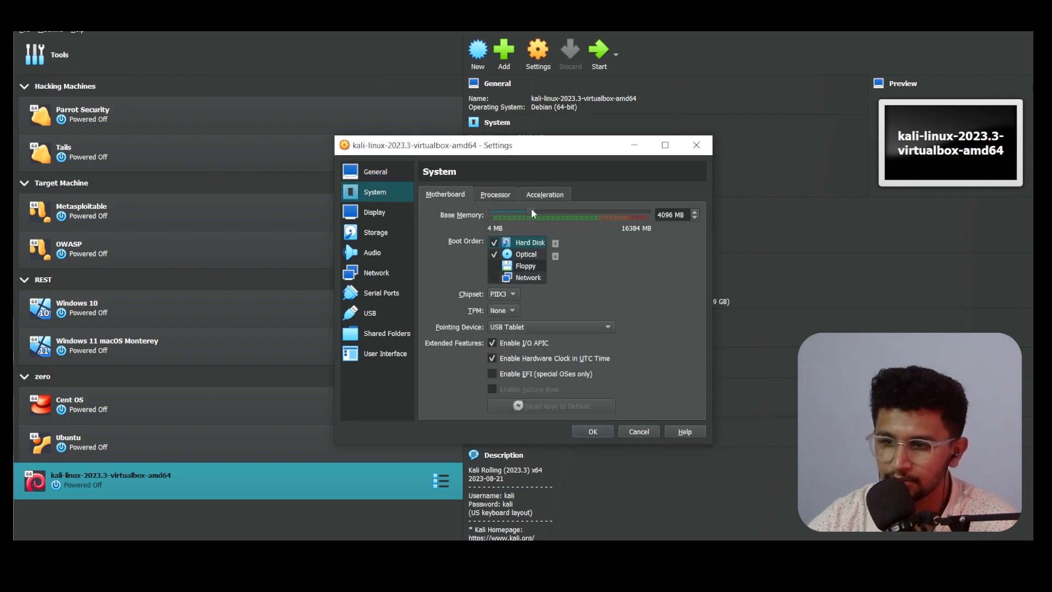
left_click(500, 195)
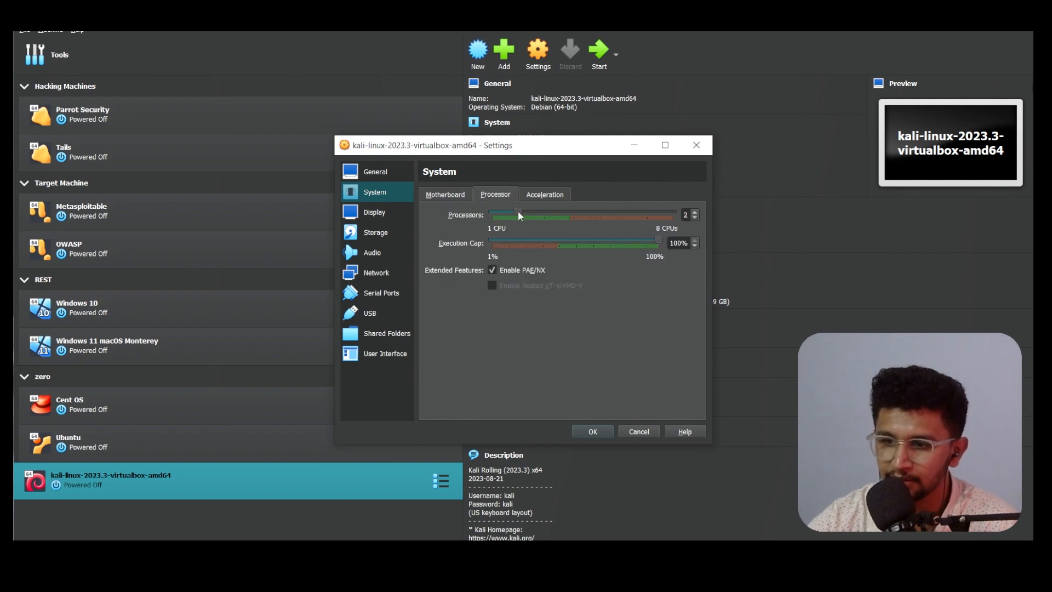
left_click(540, 195)
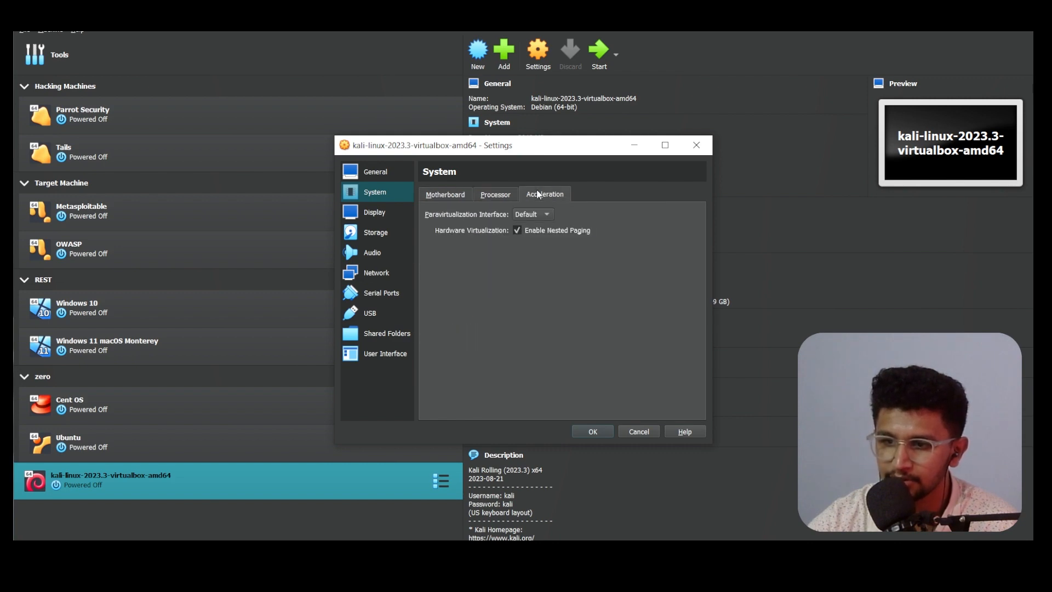
left_click(376, 213)
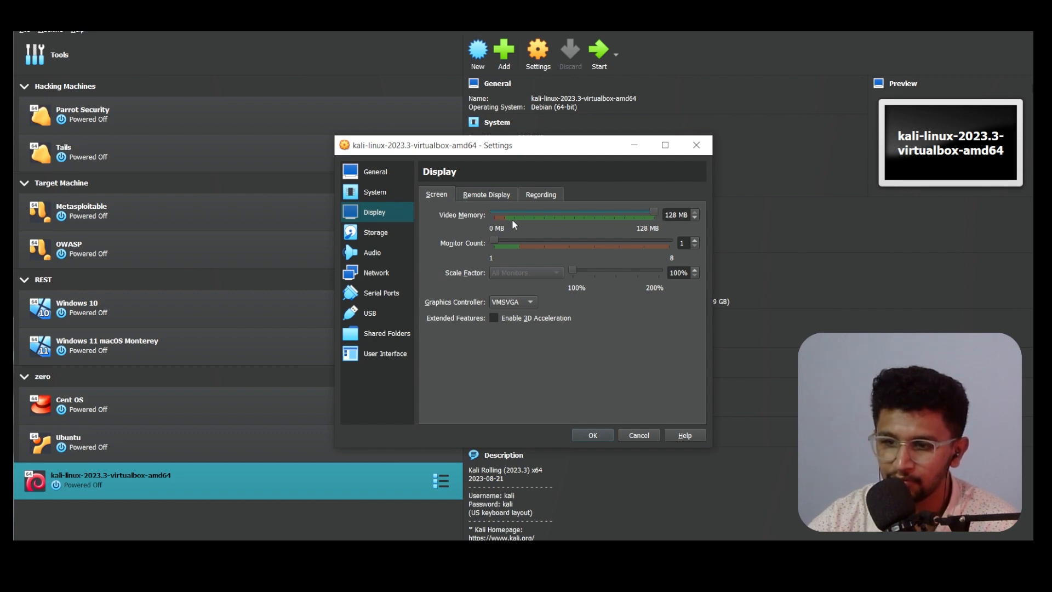
left_click(496, 195)
left_click(542, 195)
left_click(378, 249)
left_click(387, 233)
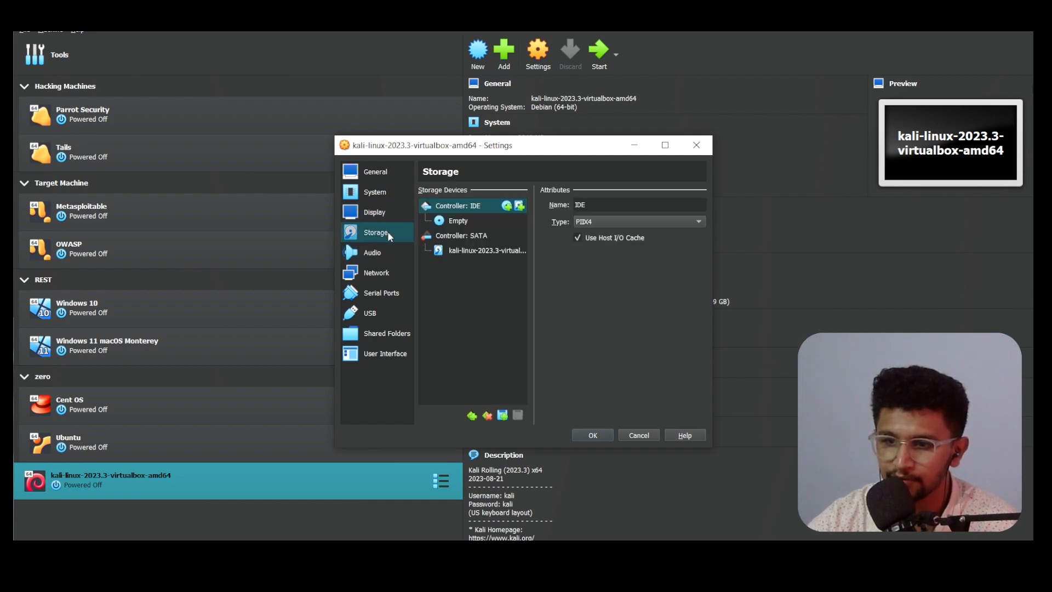
left_click(492, 225)
left_click(490, 251)
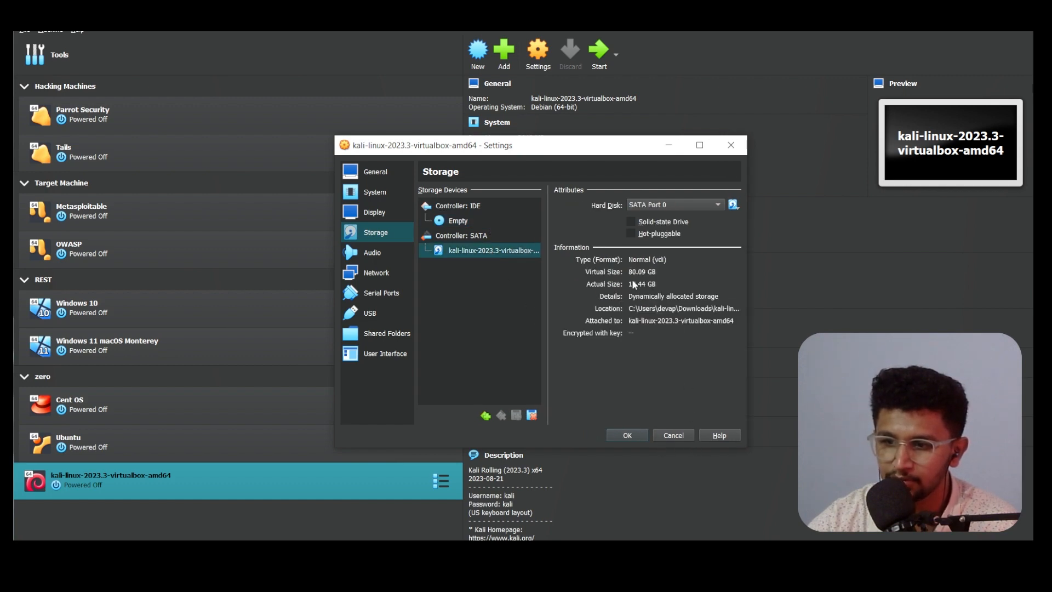
left_click(628, 436)
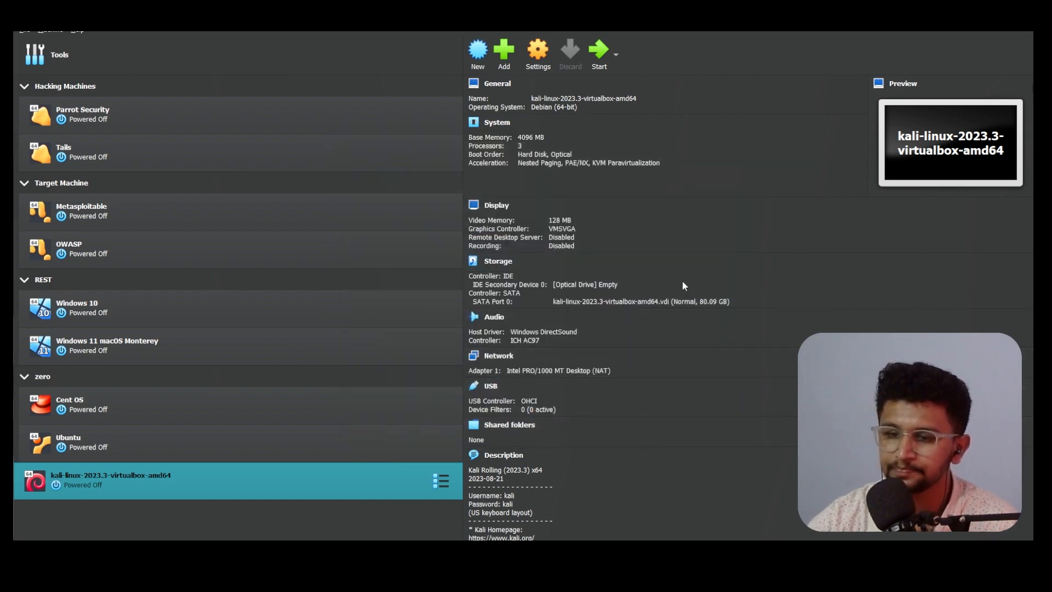
Step: Start the Kali VM and dismiss the keyboard capture notice
left_click(600, 57)
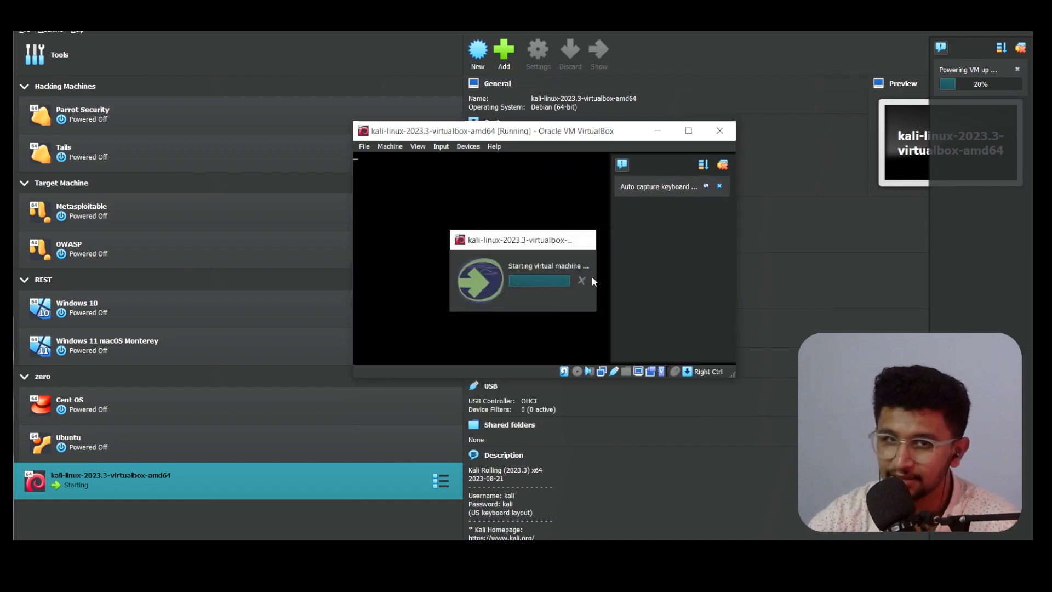
left_click(680, 191)
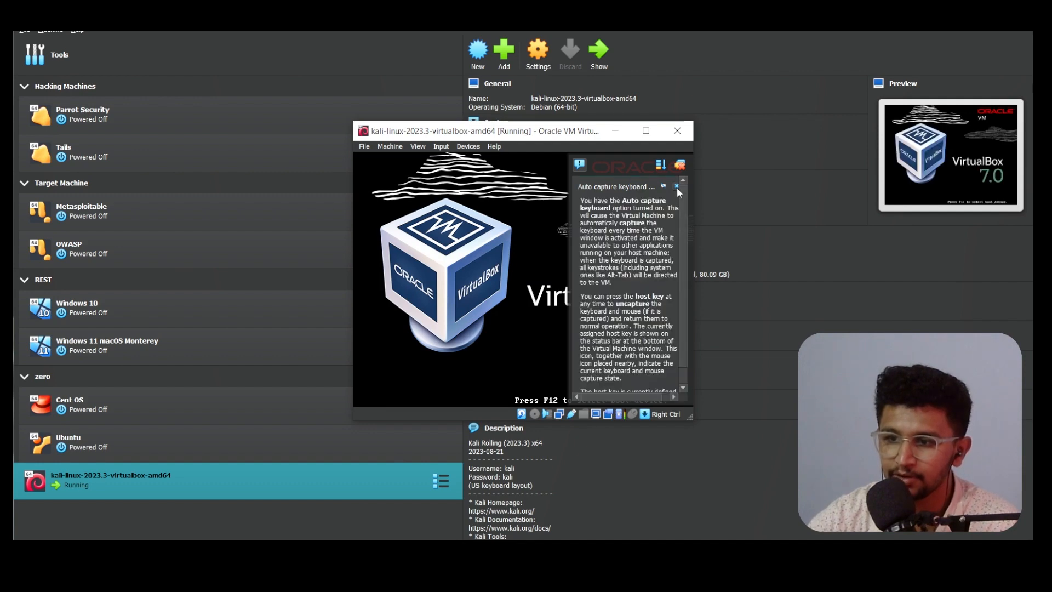
left_click(677, 187)
Step: Check the .vdi disk file's size in File Explorer, then hide Explorer again
left_click(356, 567)
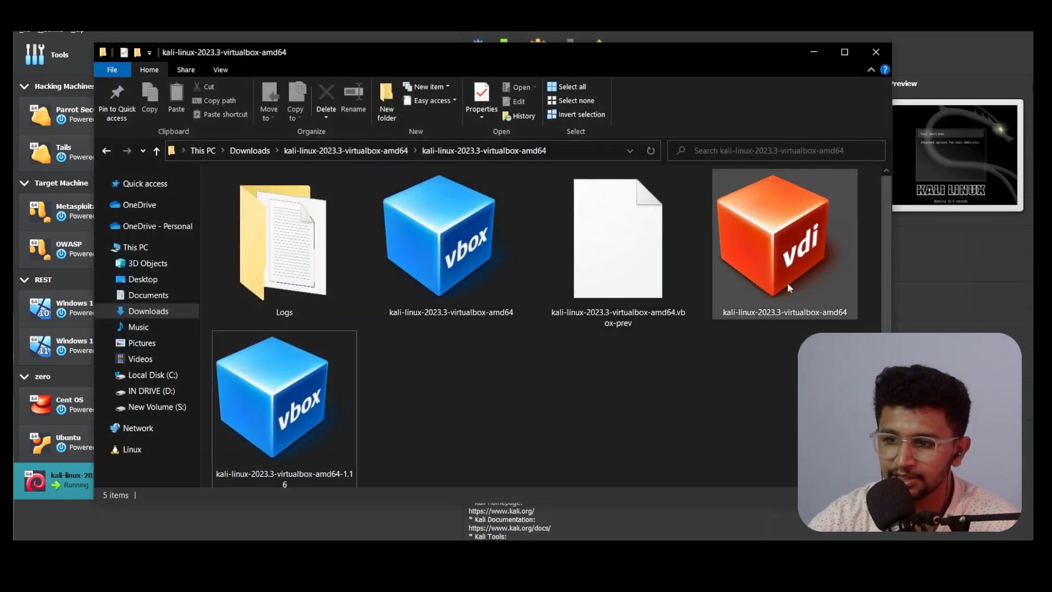
left_click(794, 262)
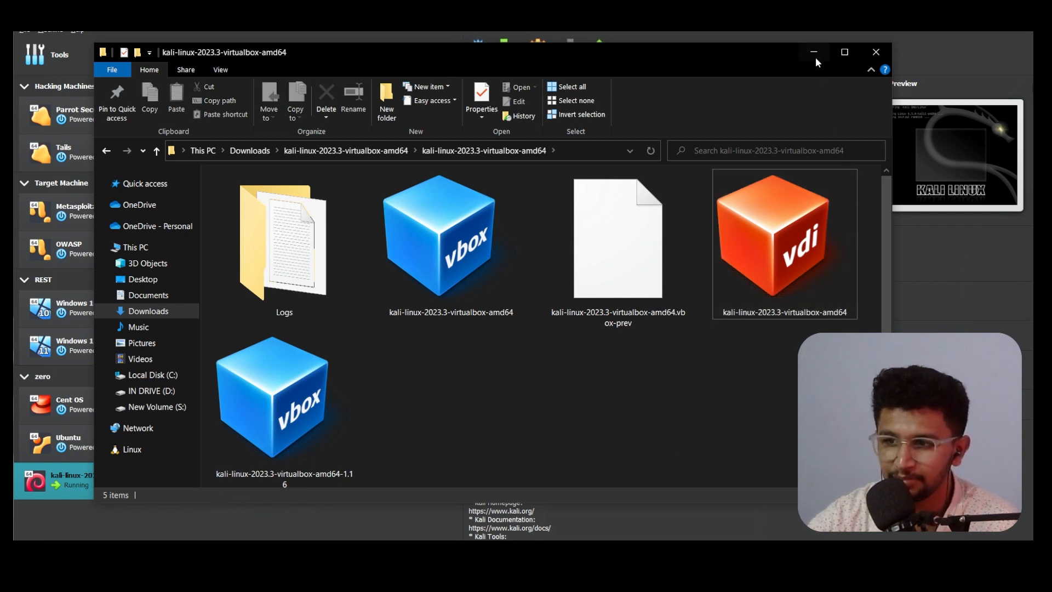
left_click(815, 53)
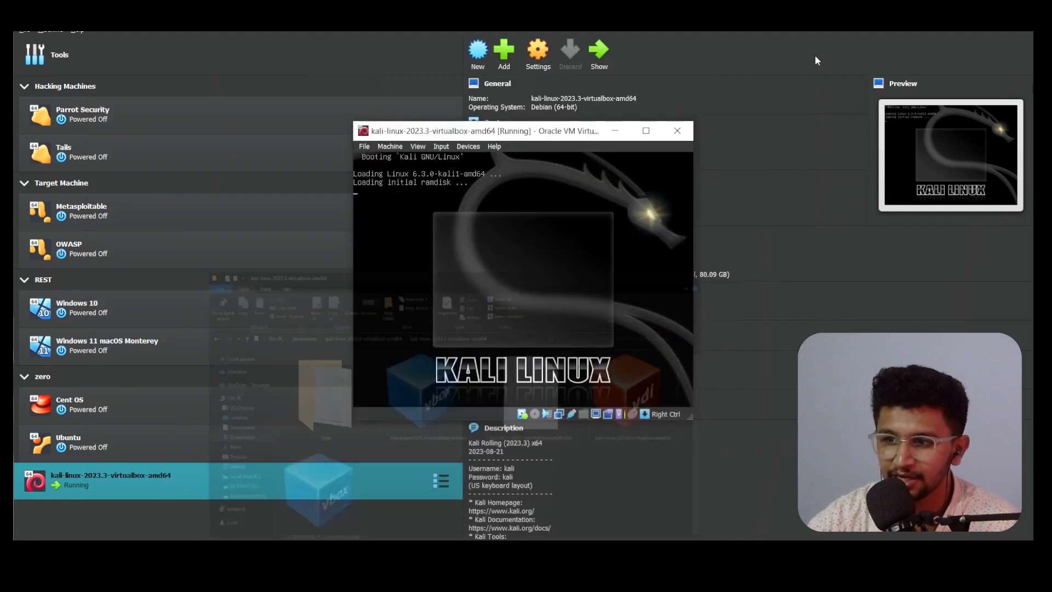
Step: Move the Kali VM window up to enlarge it and dismiss the mouse integration notice
left_click_drag(526, 138, 463, 16)
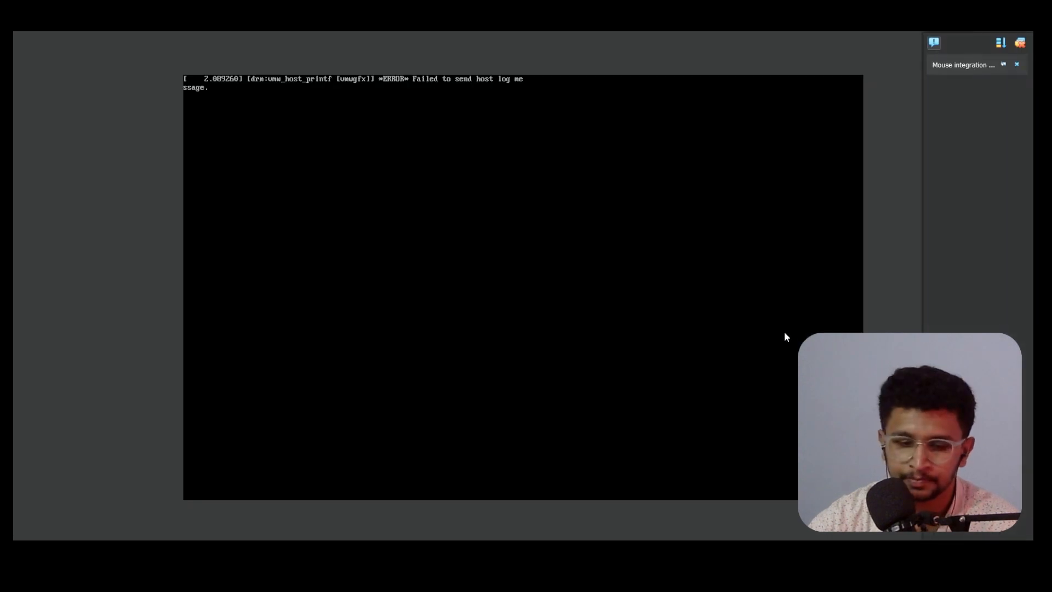
left_click(1017, 65)
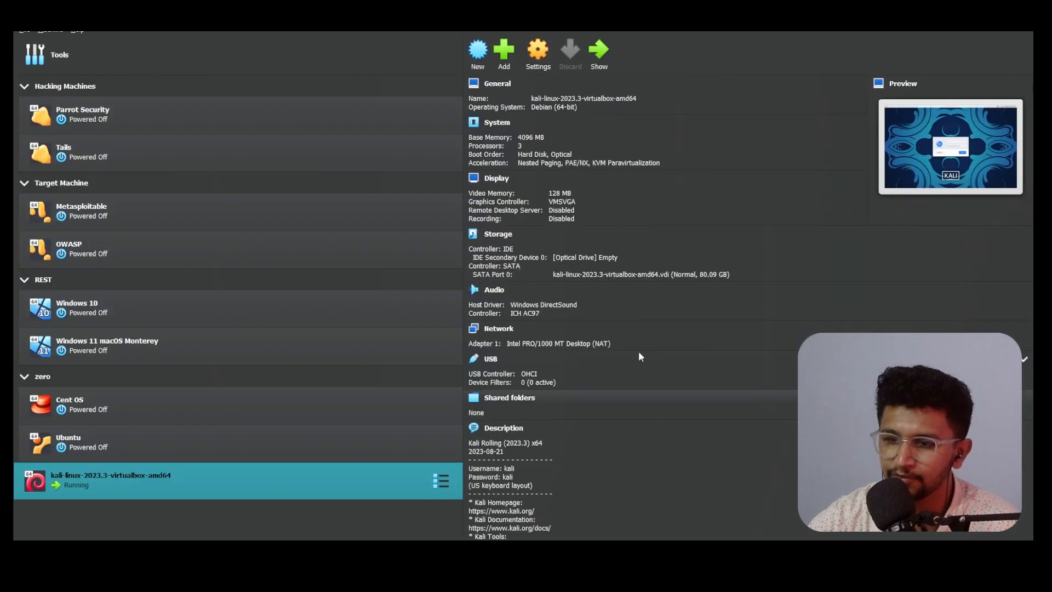
Step: Enter the default username on the Kali login screen and move to the password field
scroll(603, 449, "down", 1)
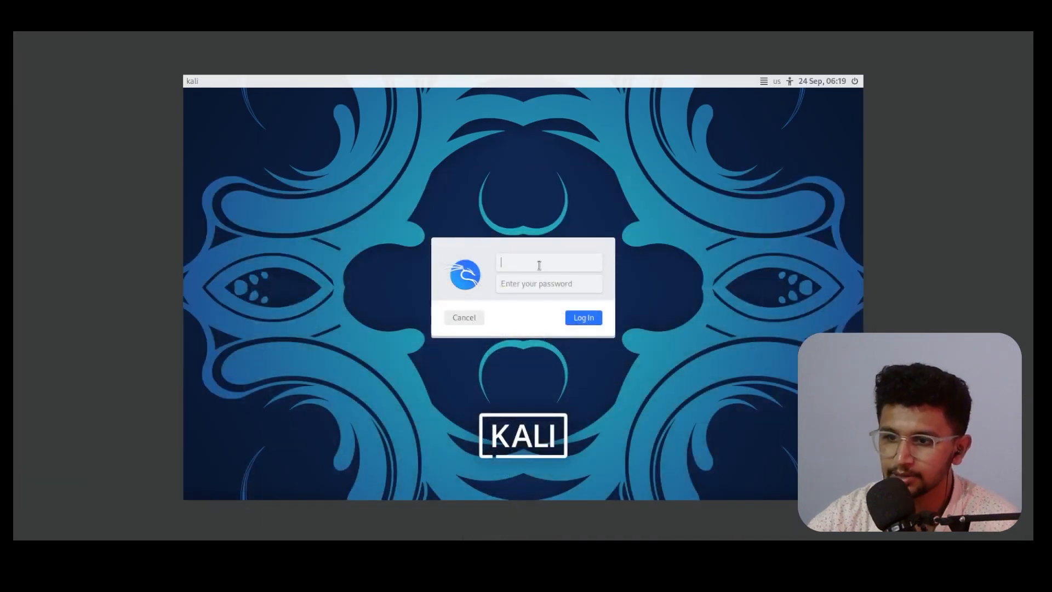
type("kali")
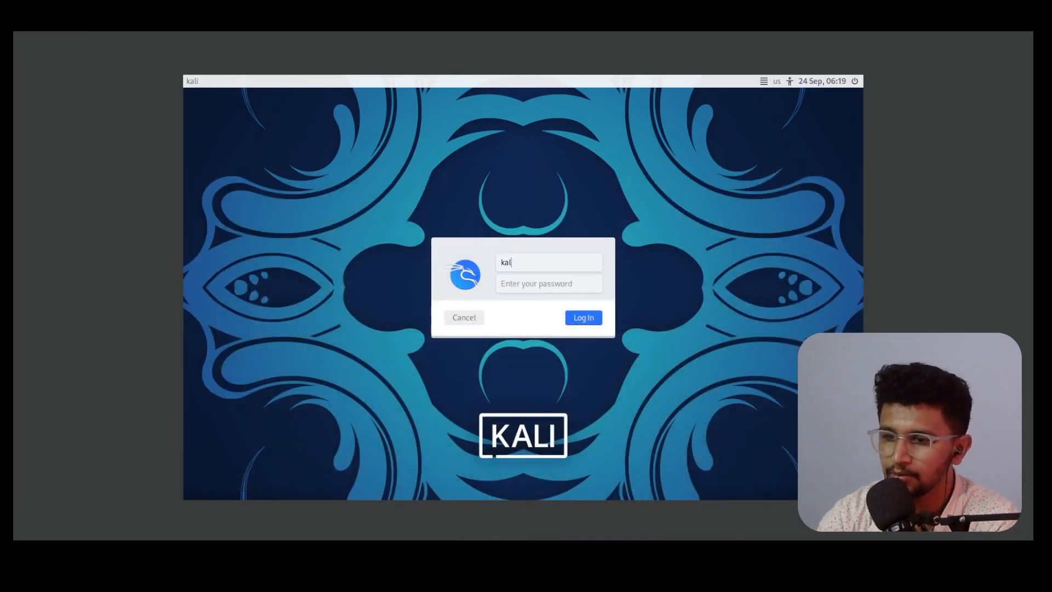
key("Tab")
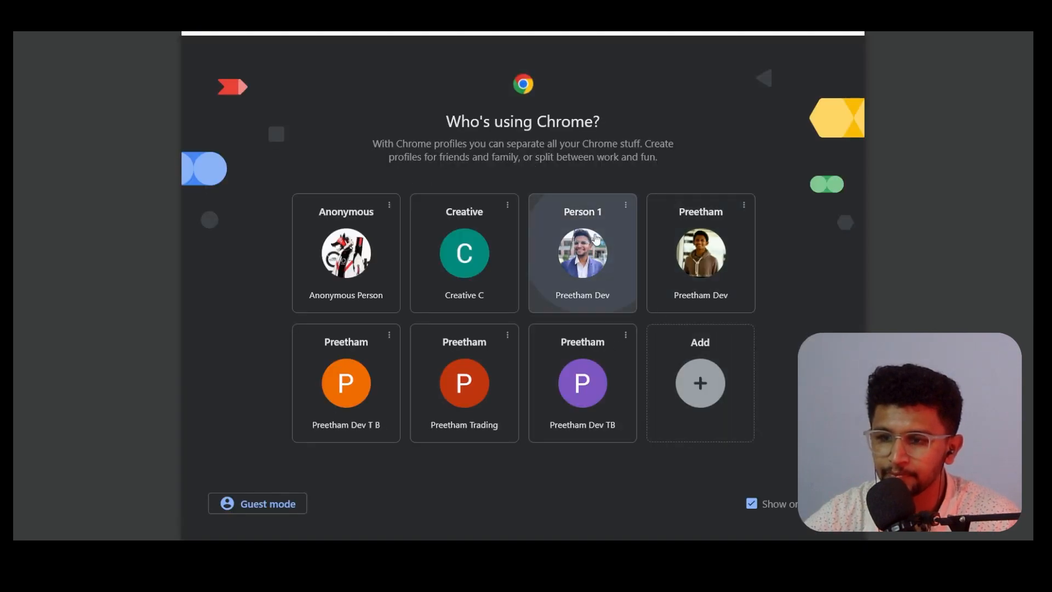
Step: Download the 64-bit Kali installer ISO from kali.org's Installer Images section
left_click(581, 216)
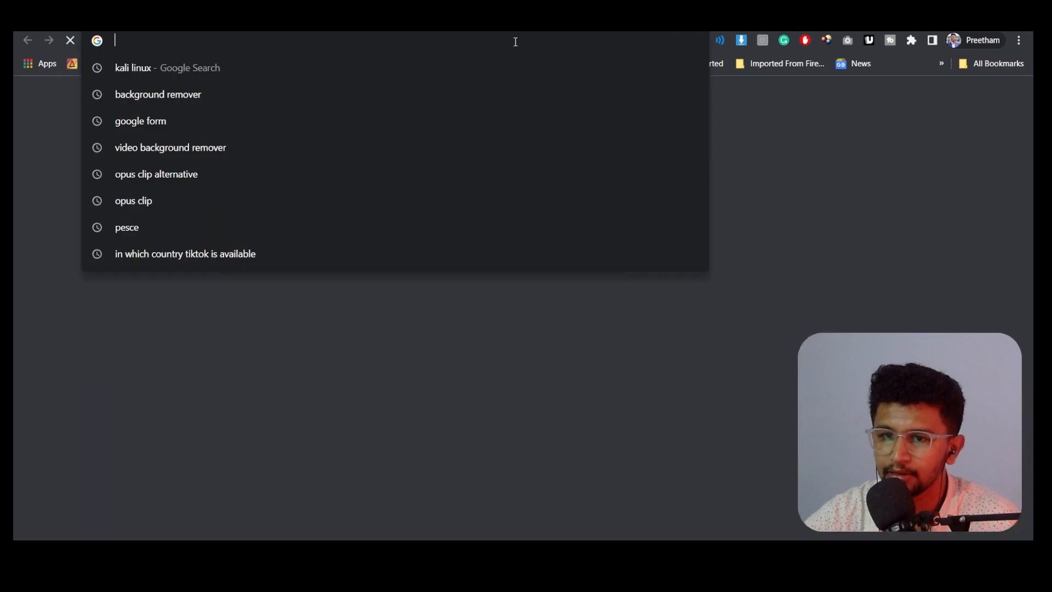
left_click(524, 77)
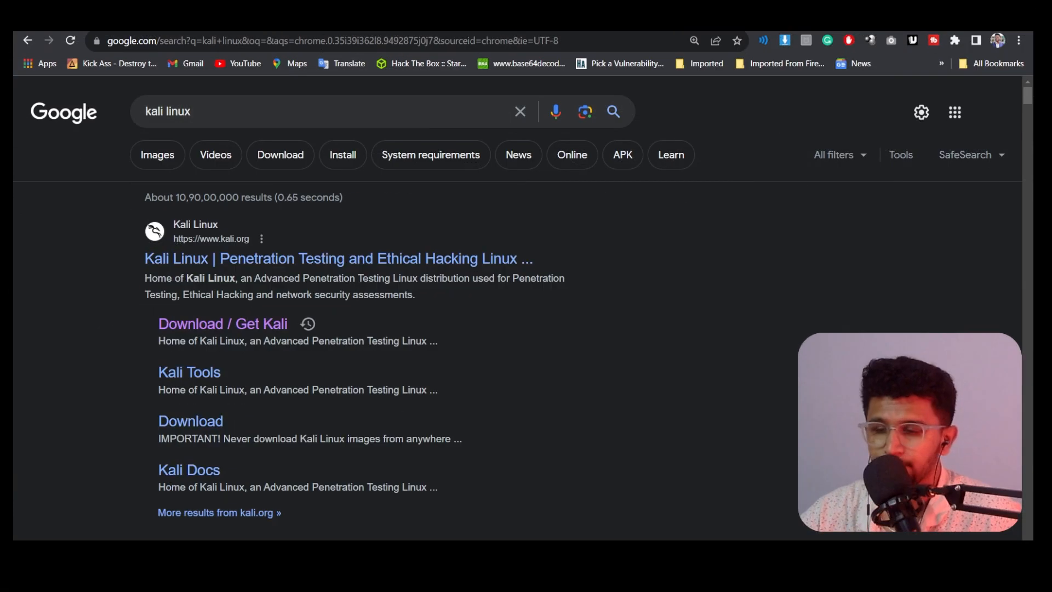
left_click(254, 327)
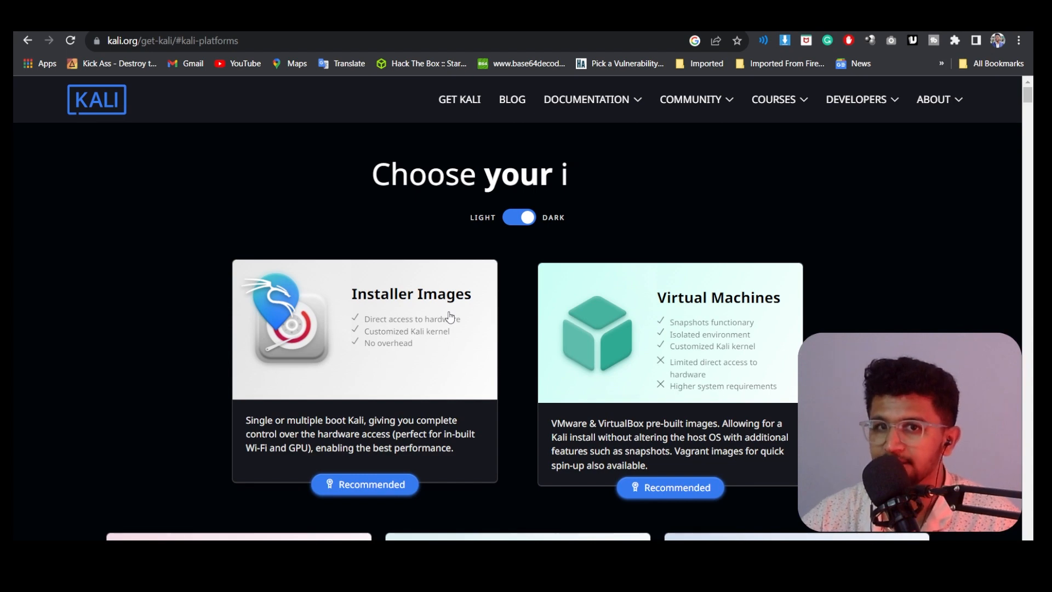
left_click(450, 317)
scroll(225, 296, "down", 5)
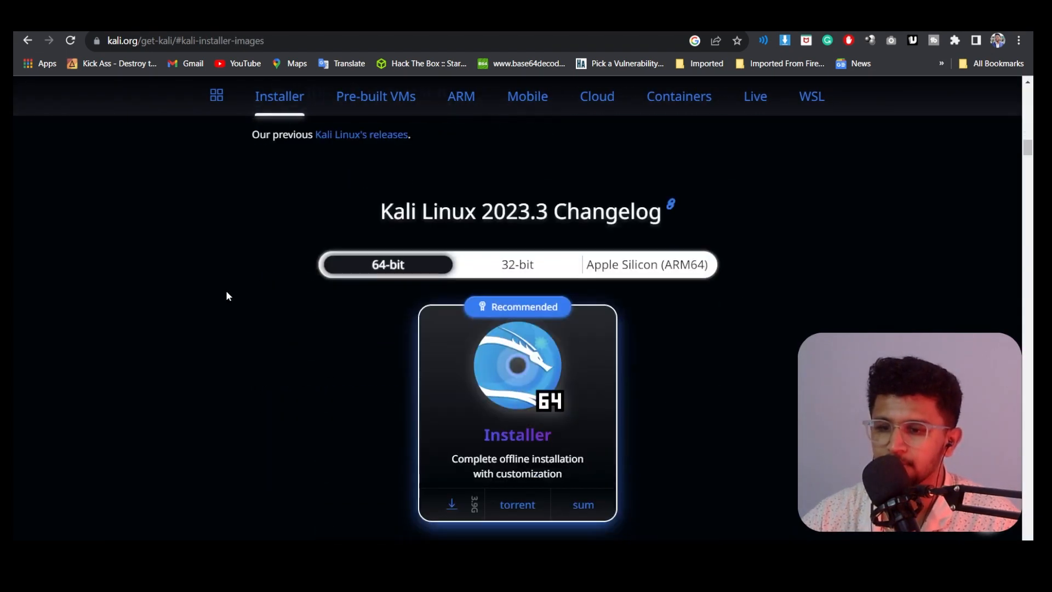
scroll(229, 295, "down", 6)
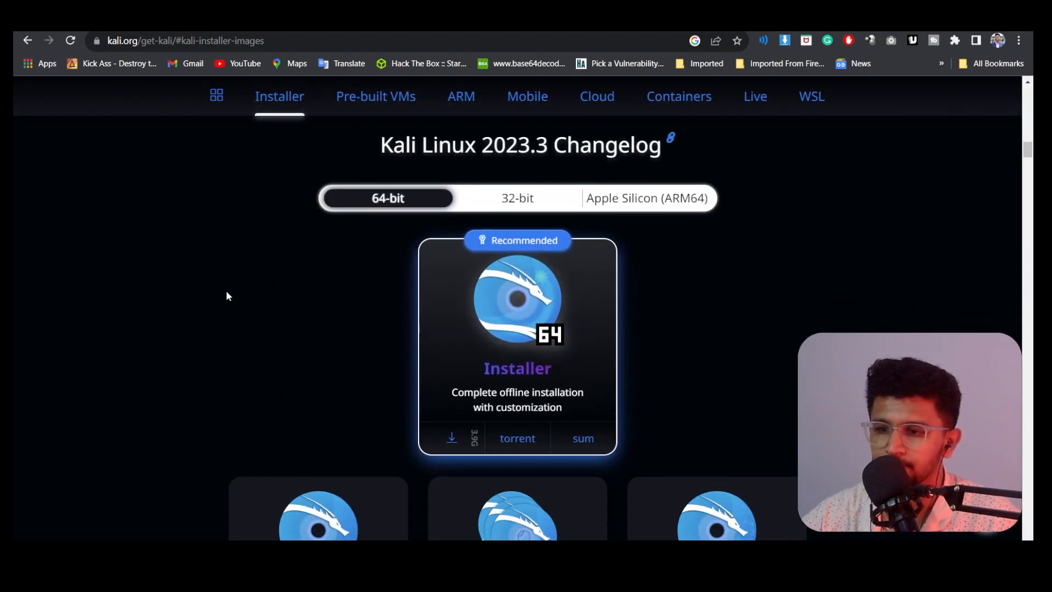
scroll(226, 296, "up", 4)
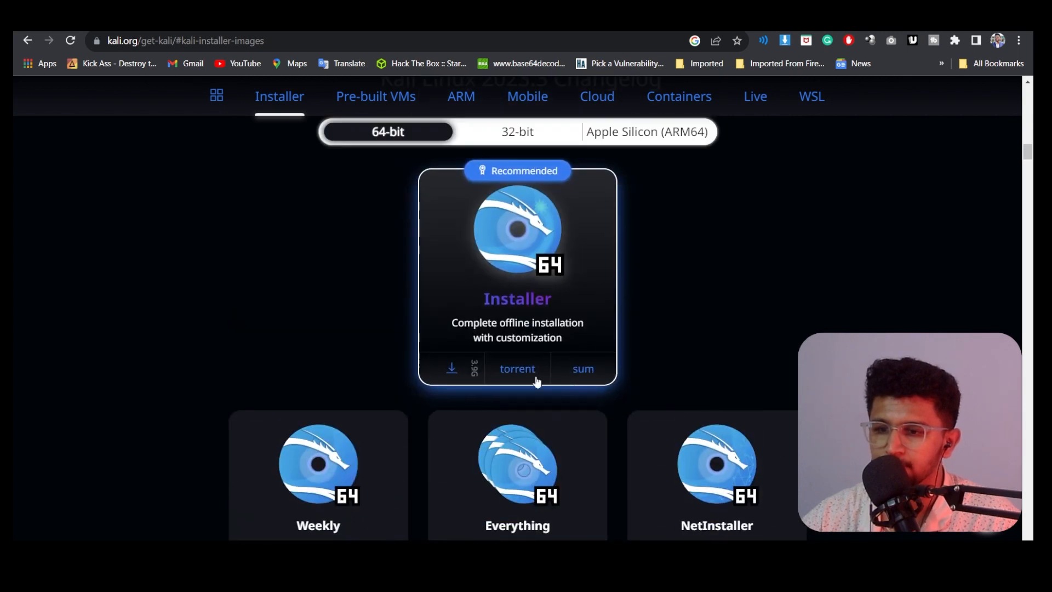
left_click(451, 371)
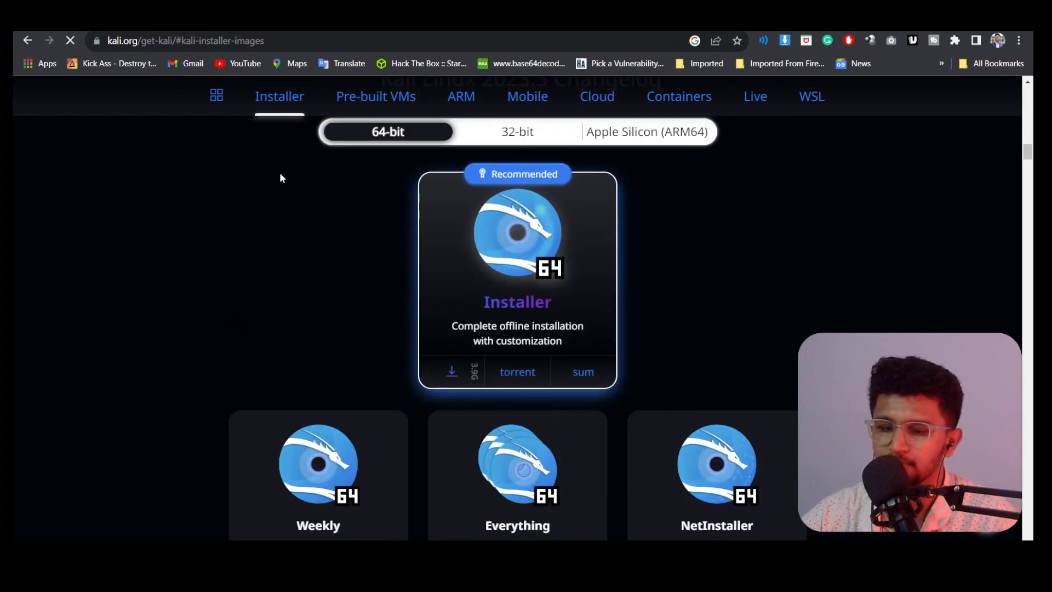
Step: Cancel the duplicate ISO download and remove both entries from Chrome's Downloads list
key("ctrl+j")
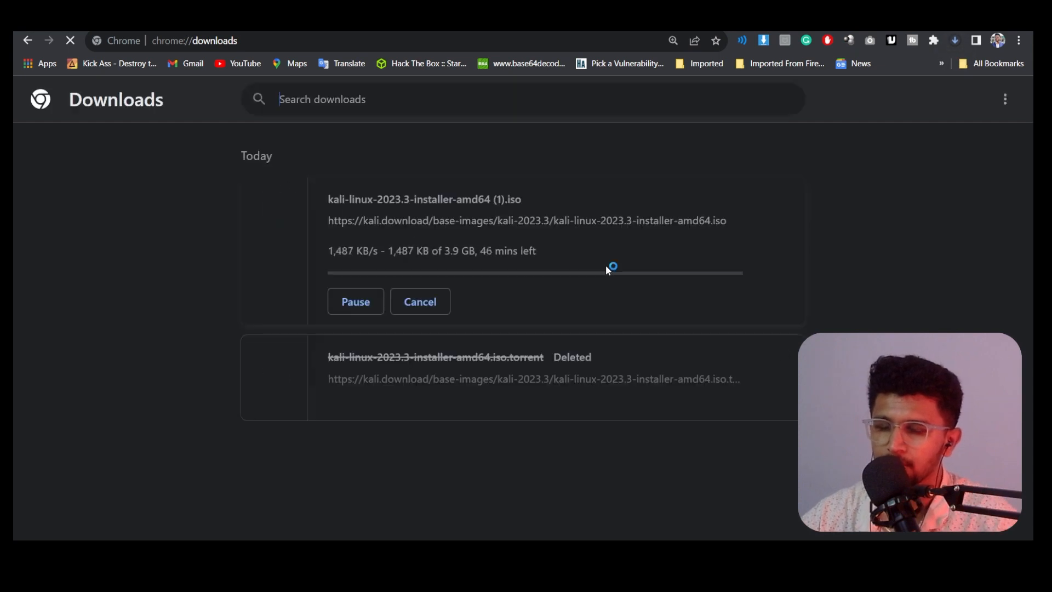
left_click(421, 301)
left_click(789, 210)
left_click(788, 206)
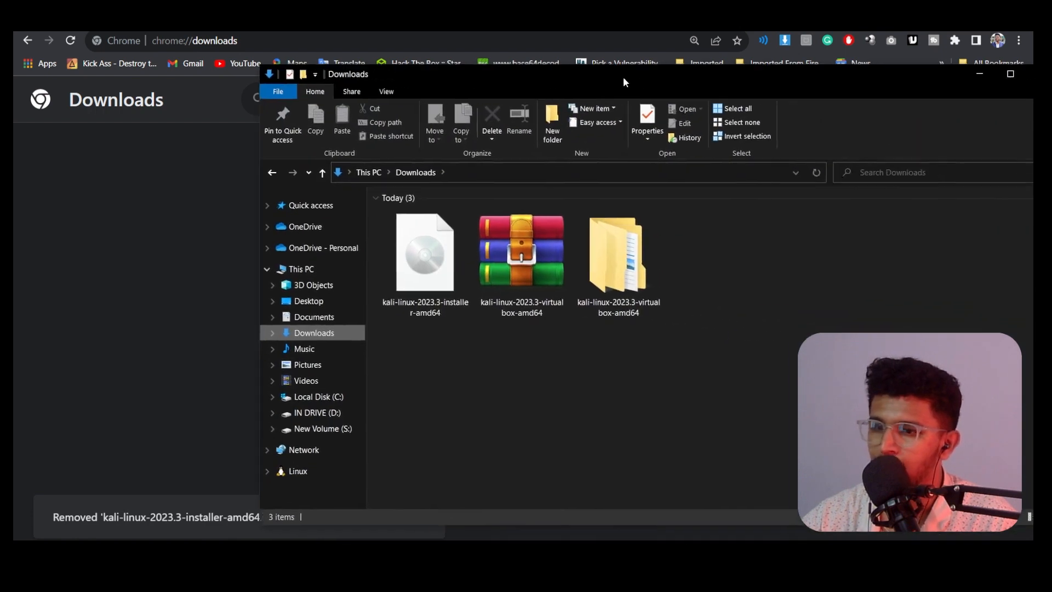
Step: Check the kali-linux installer ISO's properties (3.90 GB) in Downloads, then minimize File Explorer
left_click(384, 290)
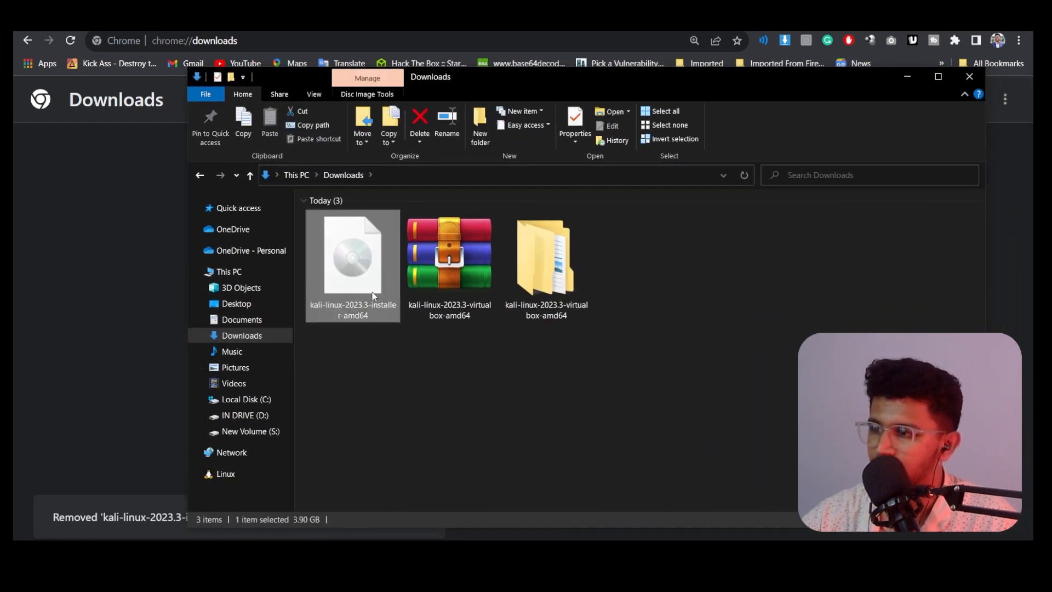
right_click(374, 294)
left_click(408, 528)
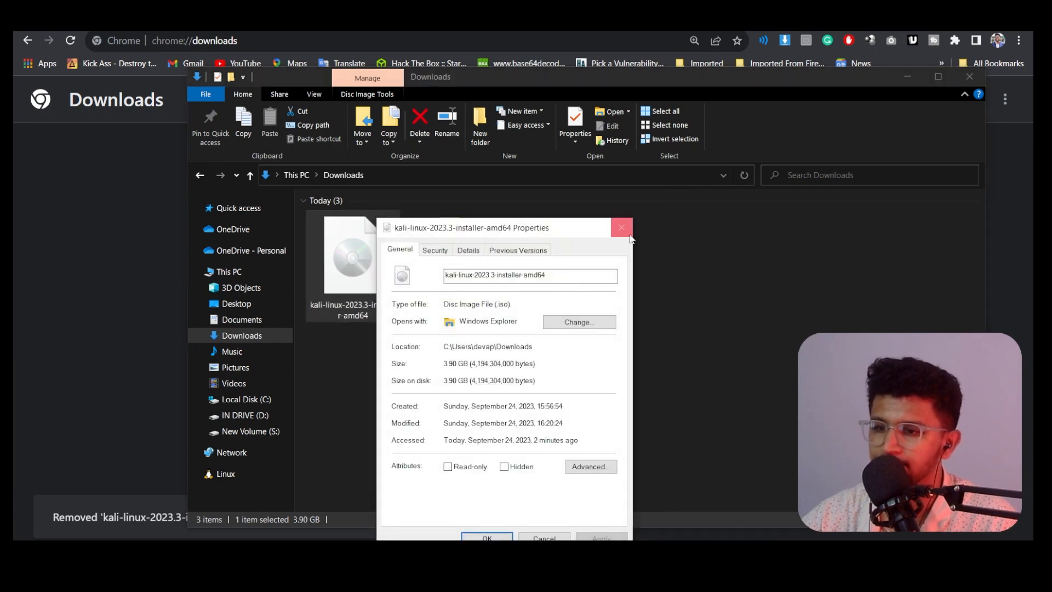
key("Escape")
left_click(909, 77)
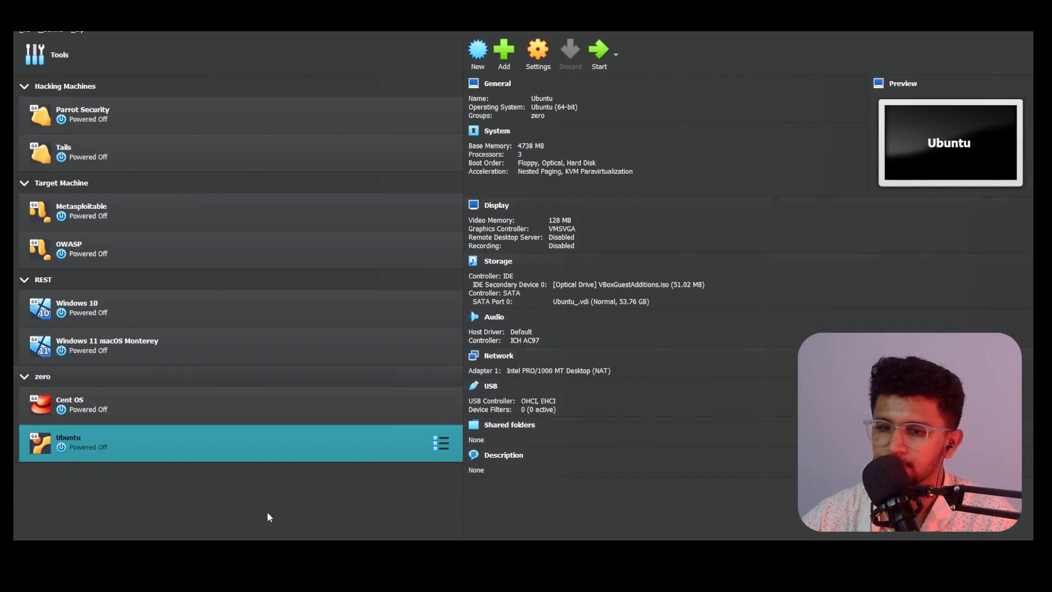
Step: Start a new virtual machine from the Tools page and name it Kali Linux
left_click(251, 44)
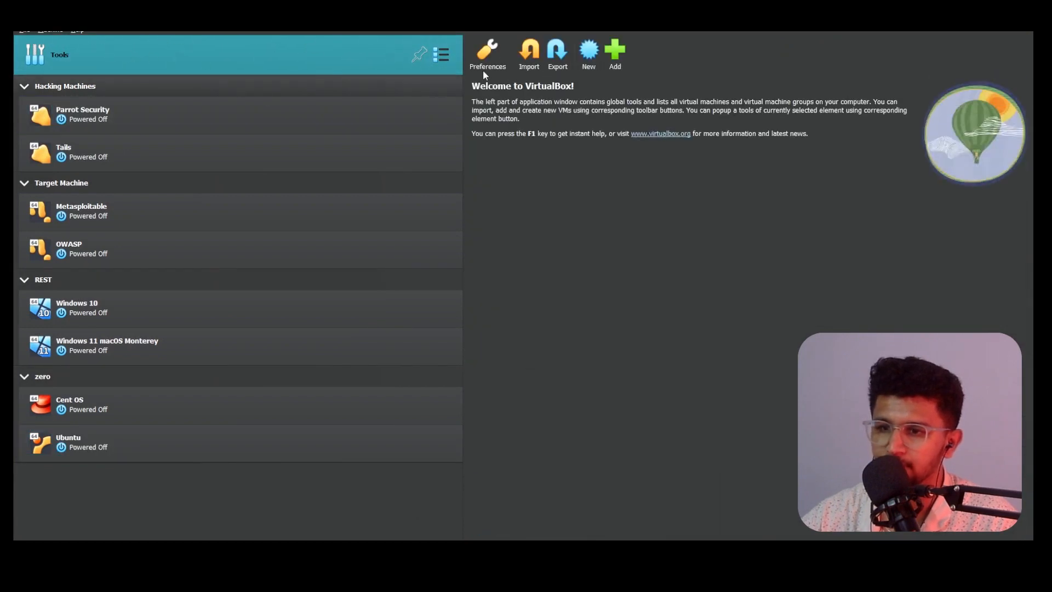
left_click(584, 53)
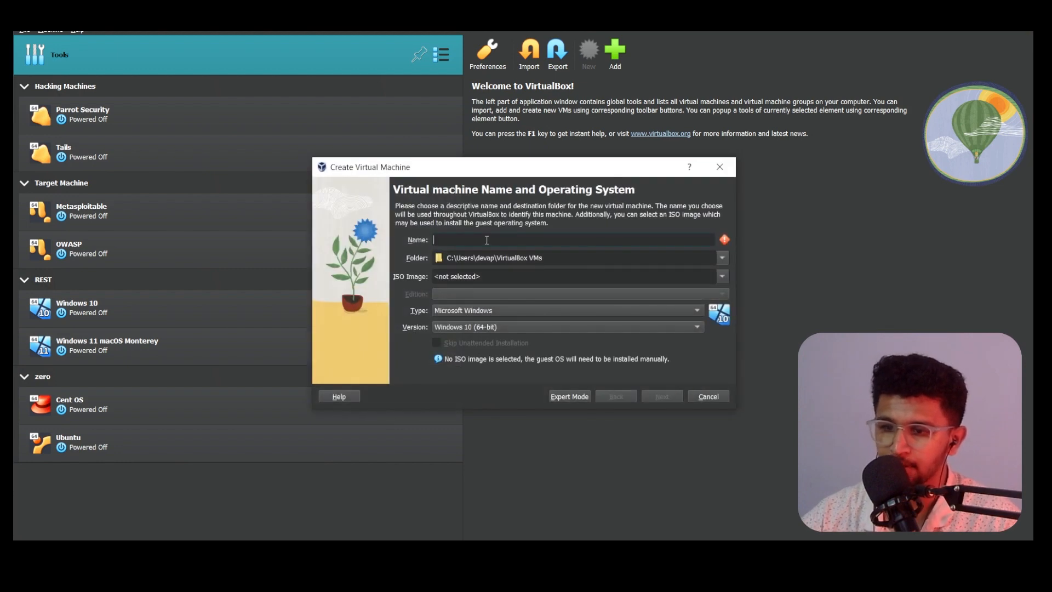
type("Kali ")
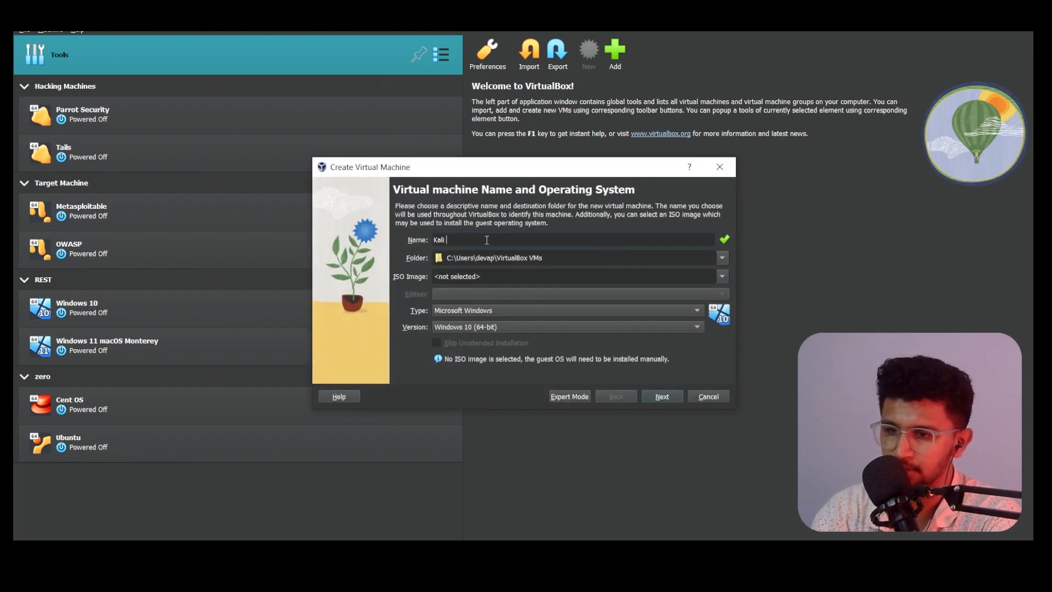
type("Lin")
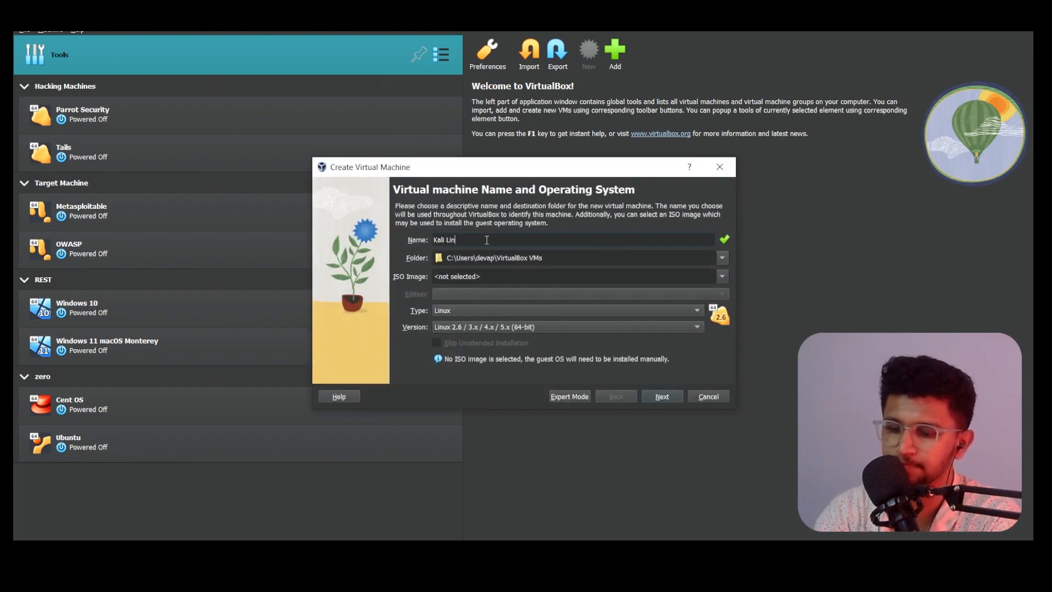
type("ux")
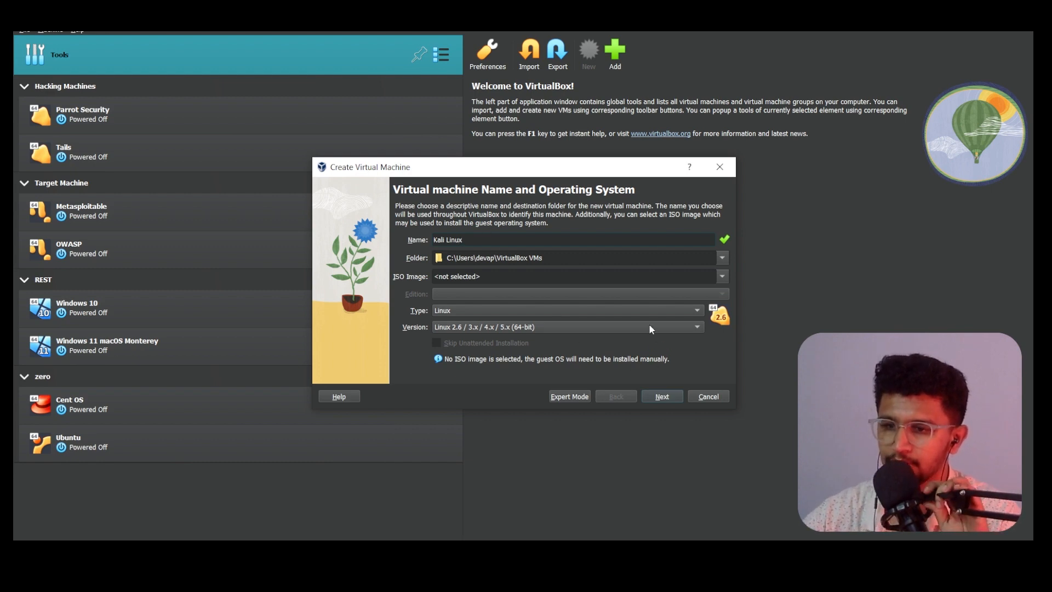
Step: Set the machine folder to D:\Virtual Box Files
left_click(724, 259)
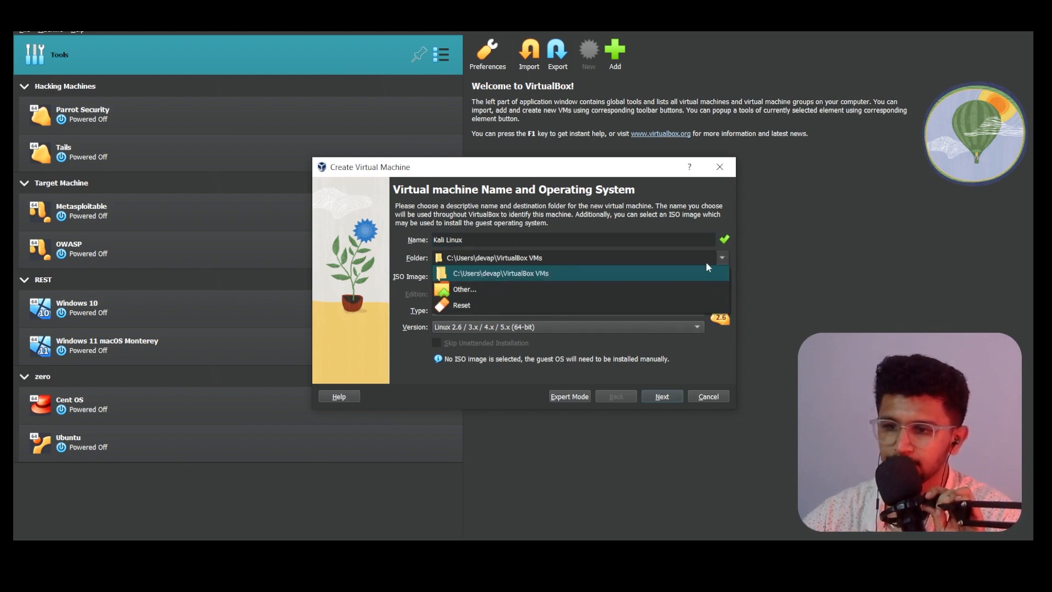
left_click(592, 283)
left_click(386, 445)
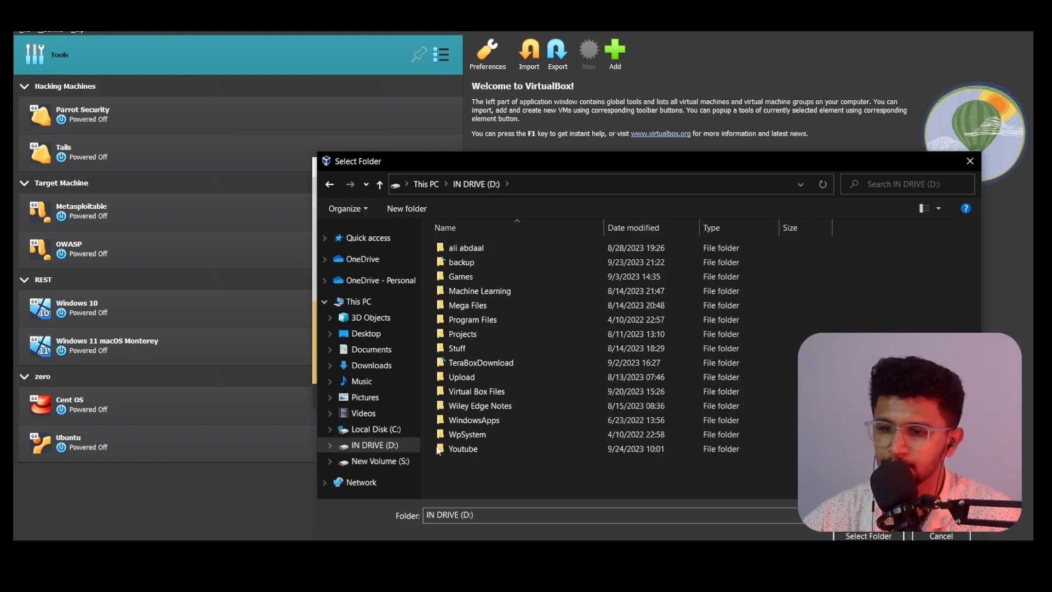
left_click(477, 392)
left_click(837, 535)
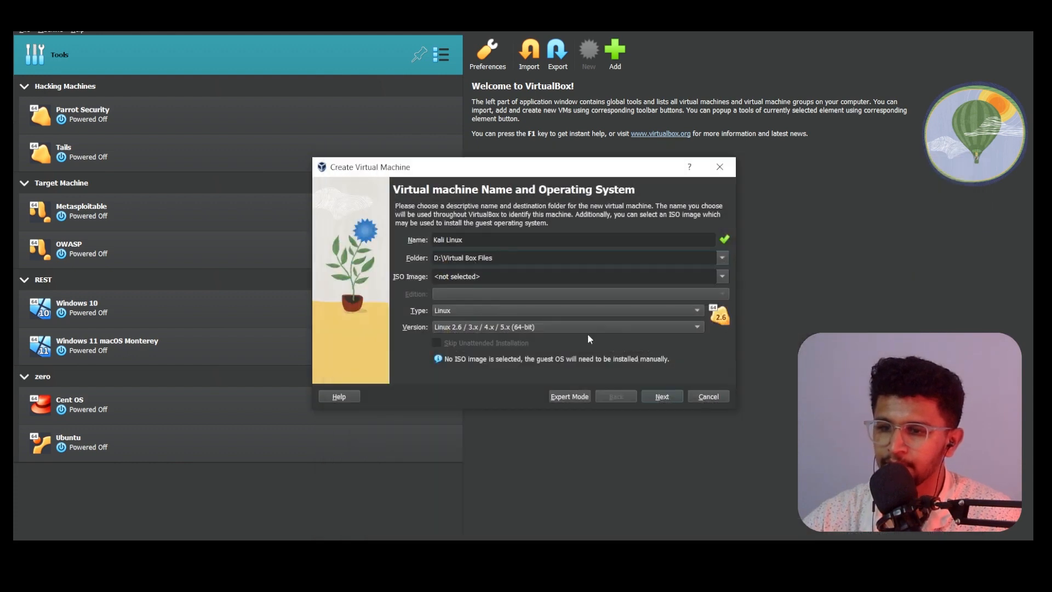
Step: Keep type Linux, set version to Debian (64-bit), and continue
left_click(499, 310)
left_click(470, 314)
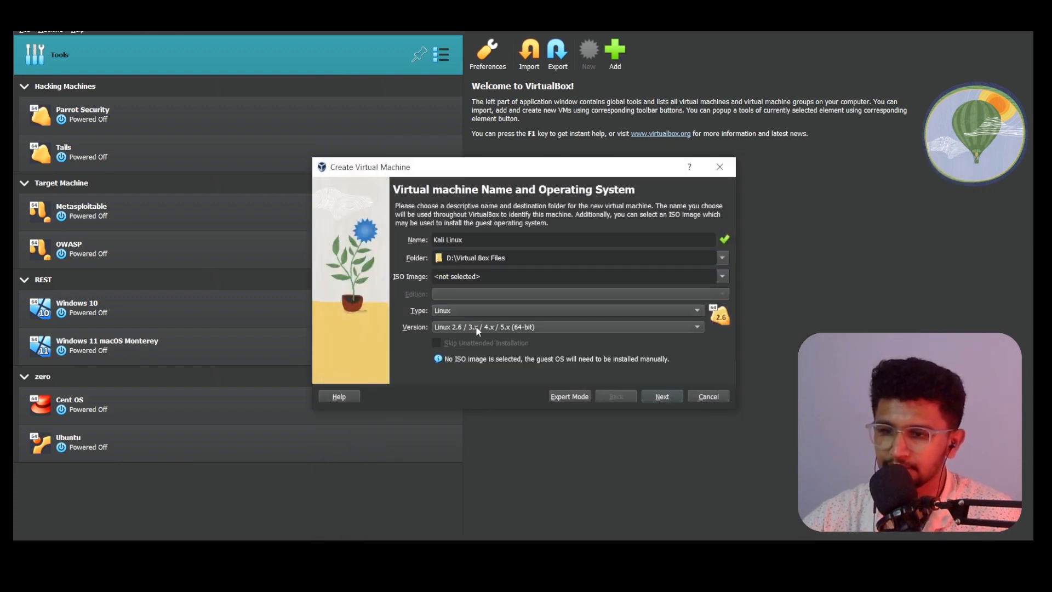
left_click(479, 328)
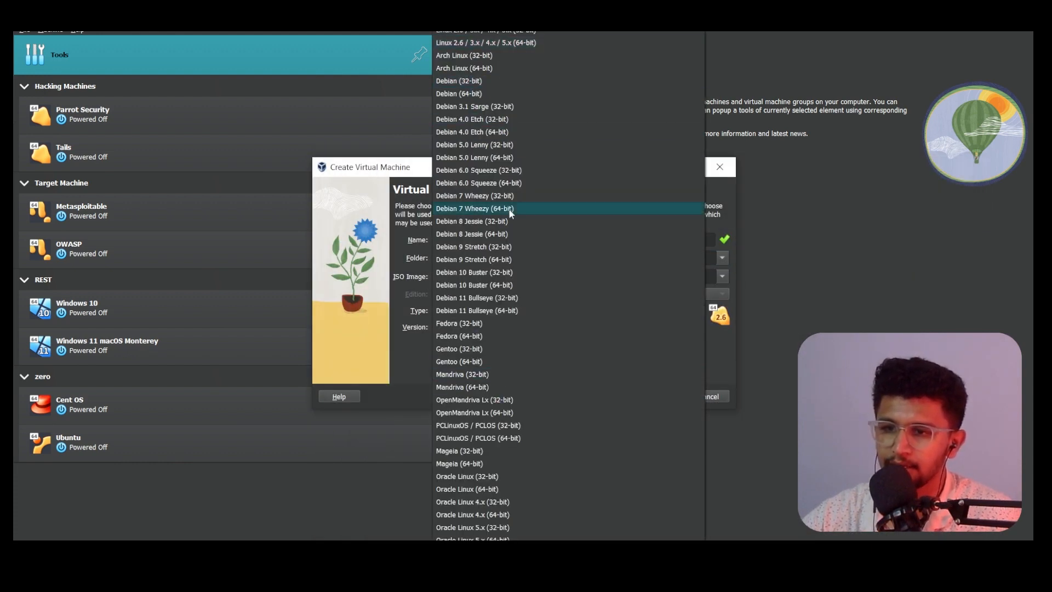
scroll(509, 215, "up", 1)
left_click(482, 113)
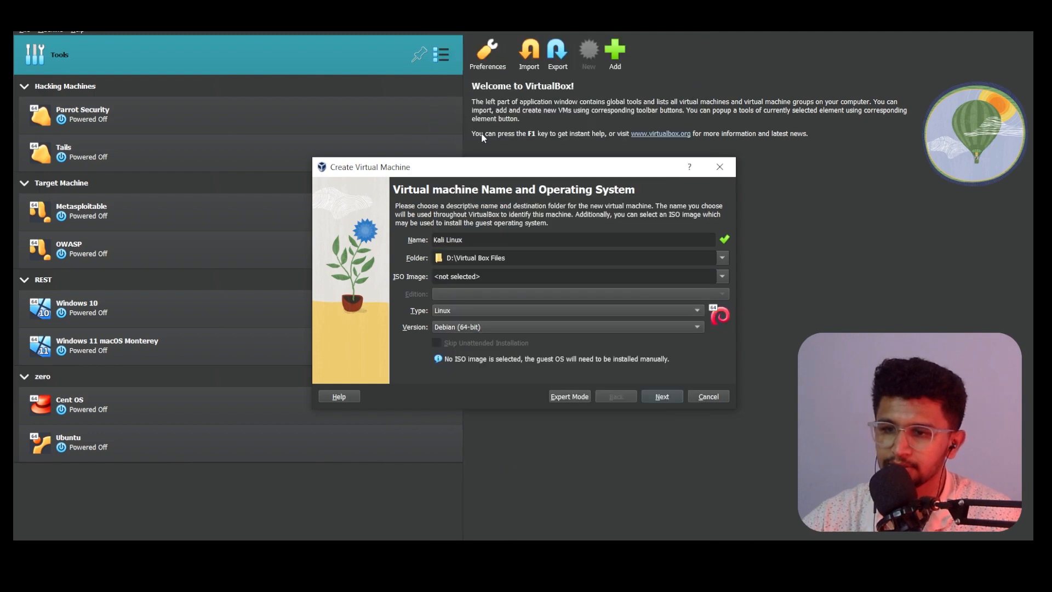
left_click(676, 397)
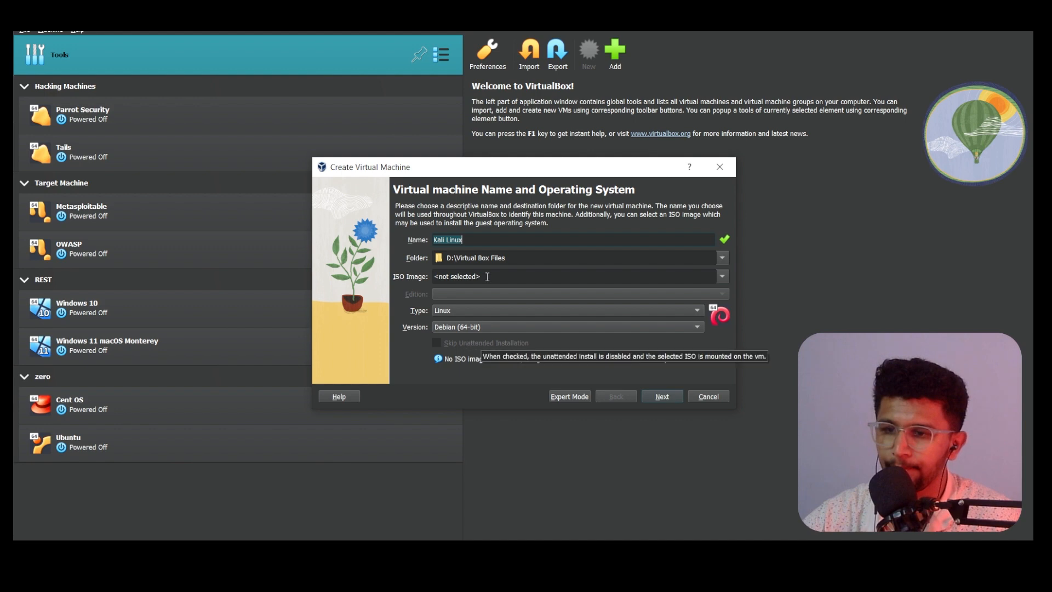
Step: Dismiss the folder overwrite warning on the Kali Linux wizard page
left_click(491, 242)
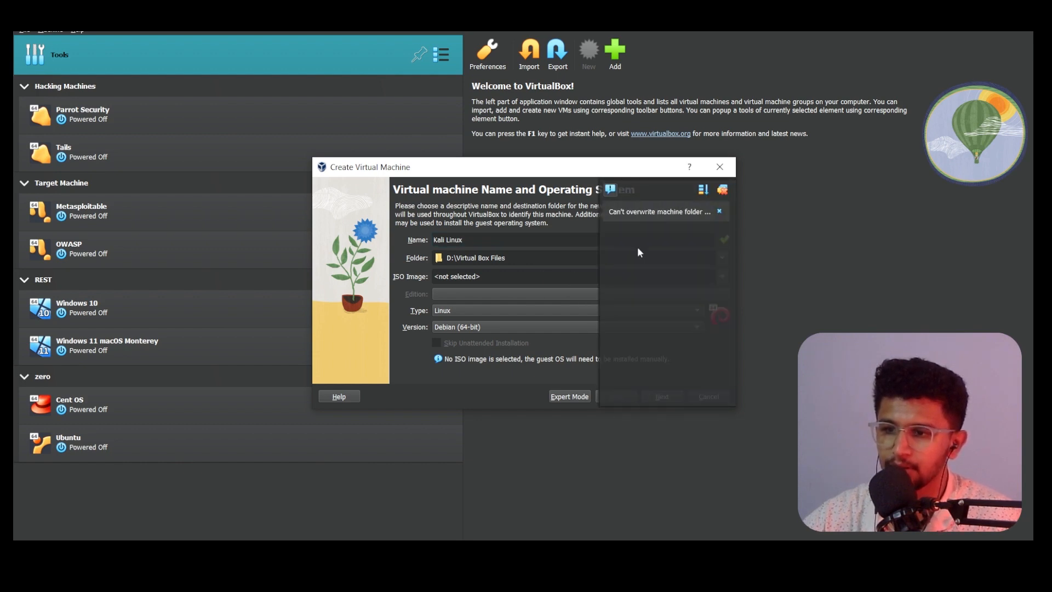
mouse_move(649, 221)
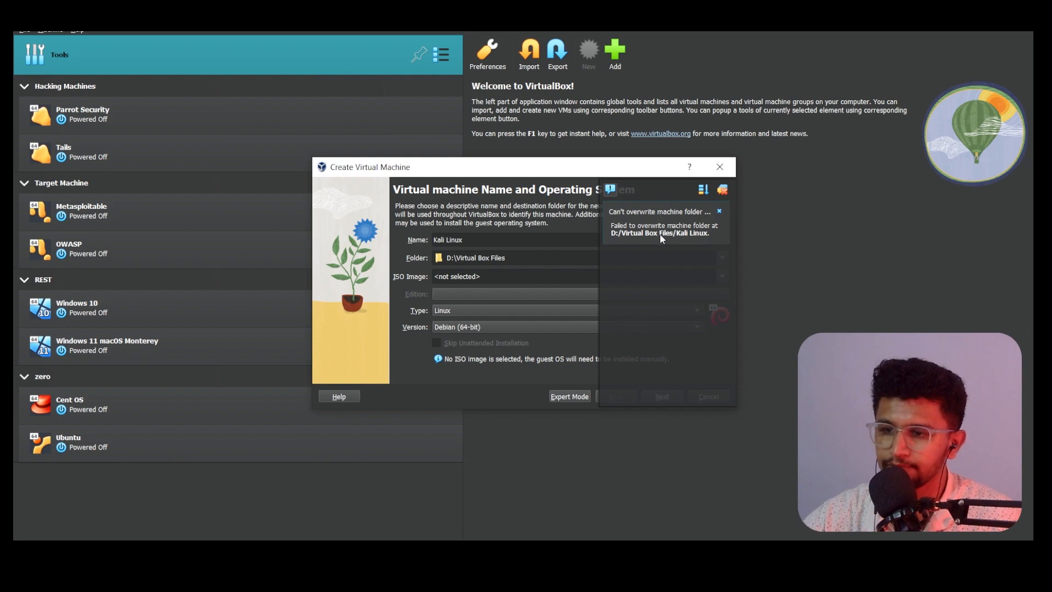
left_click(719, 212)
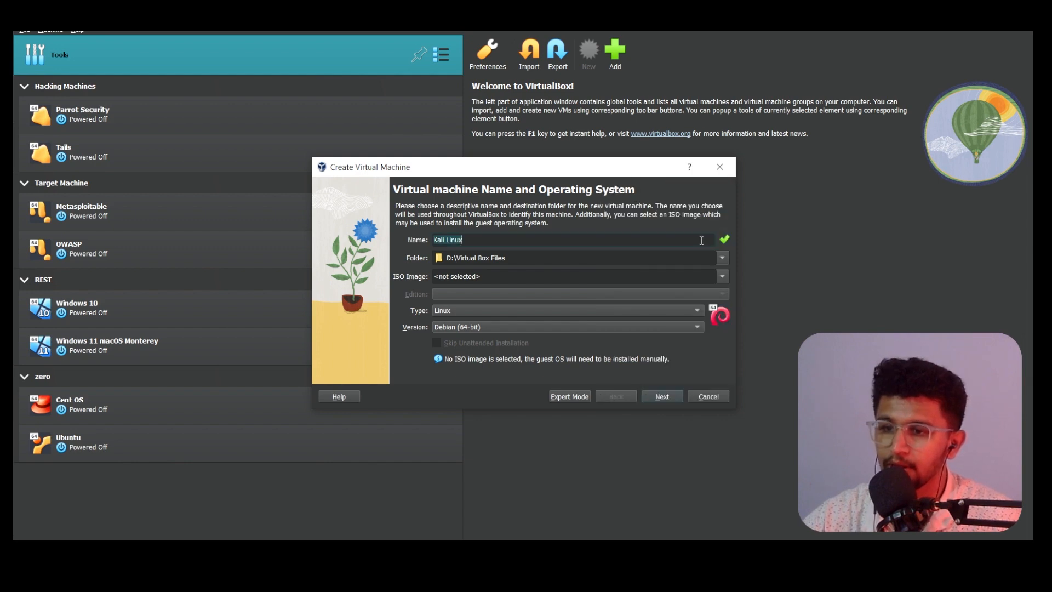
Step: Change the machine folder to the root of IN DRIVE (D:) and advance to Hardware
left_click(597, 261)
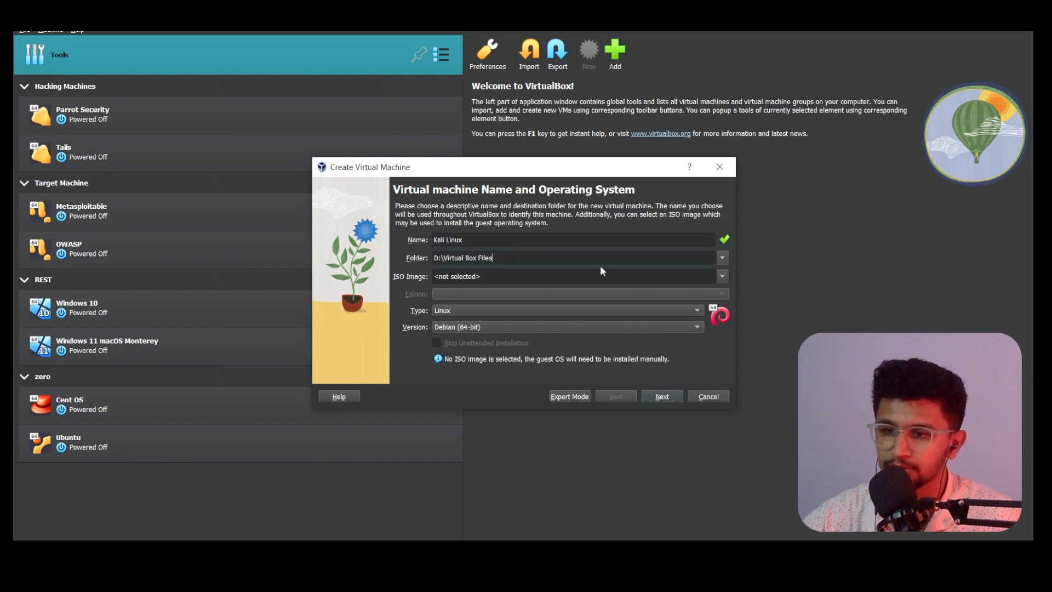
left_click(723, 257)
left_click(509, 286)
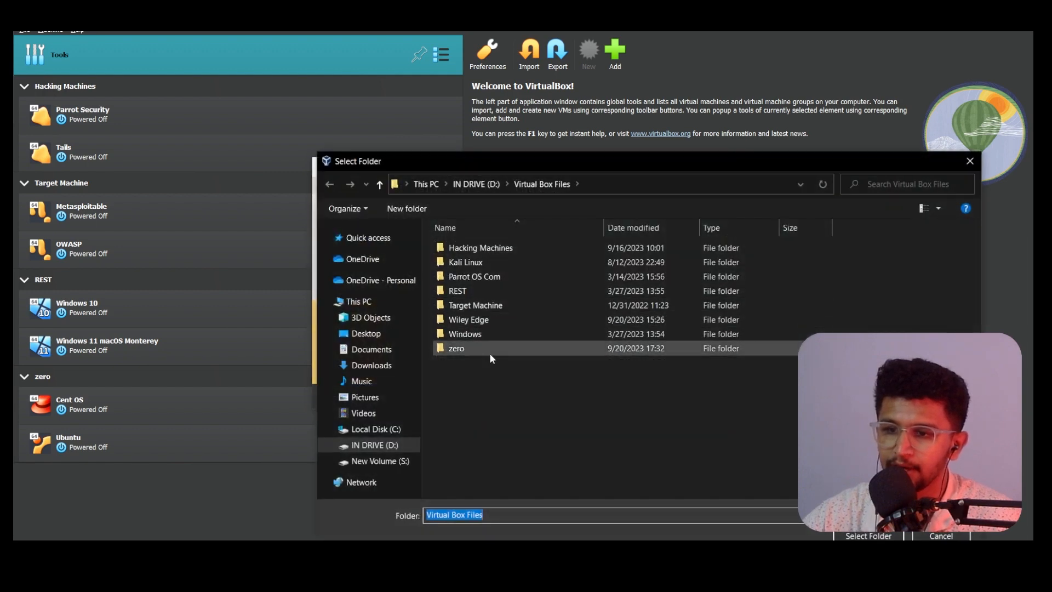
left_click_drag(475, 163, 412, 121)
left_click(445, 143)
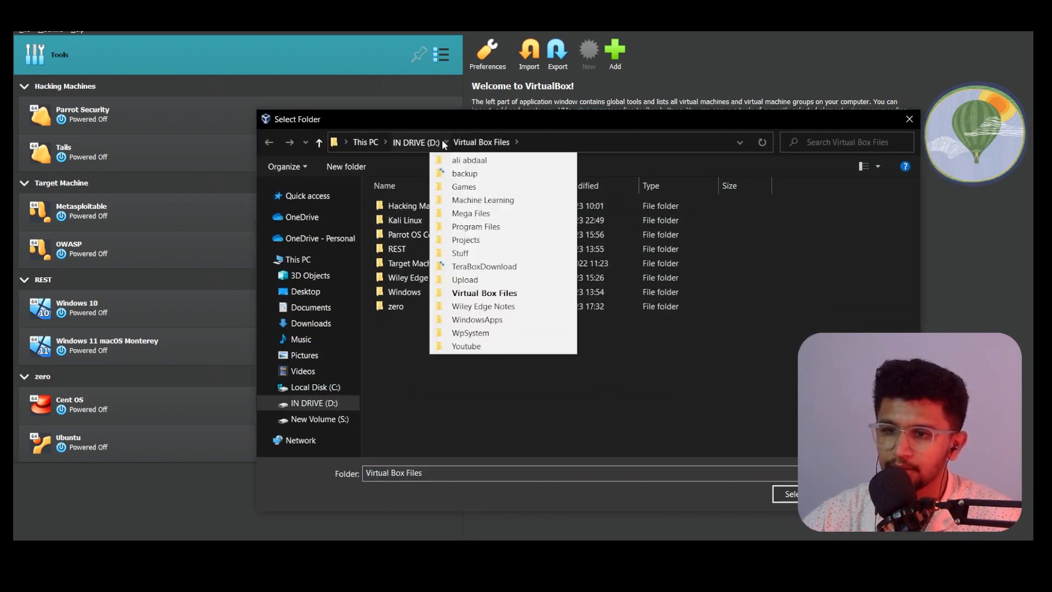
left_click(432, 143)
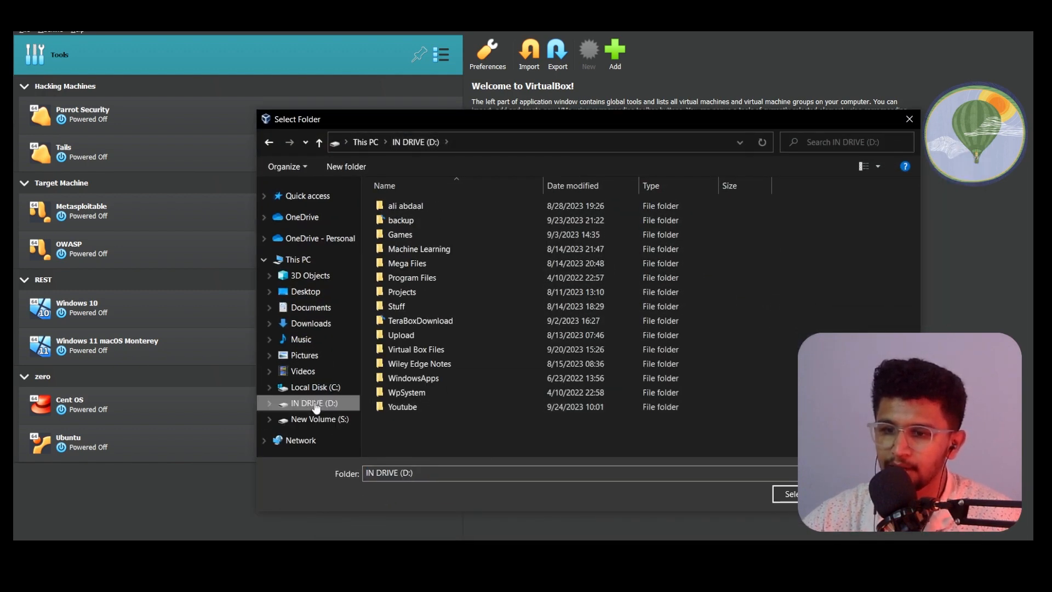
left_click(786, 494)
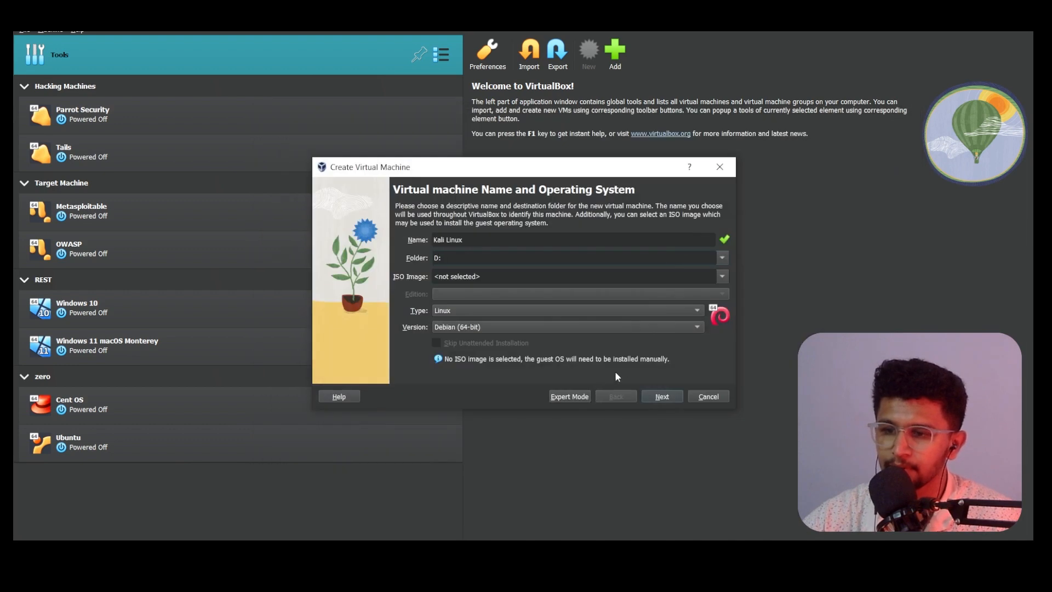
left_click(648, 398)
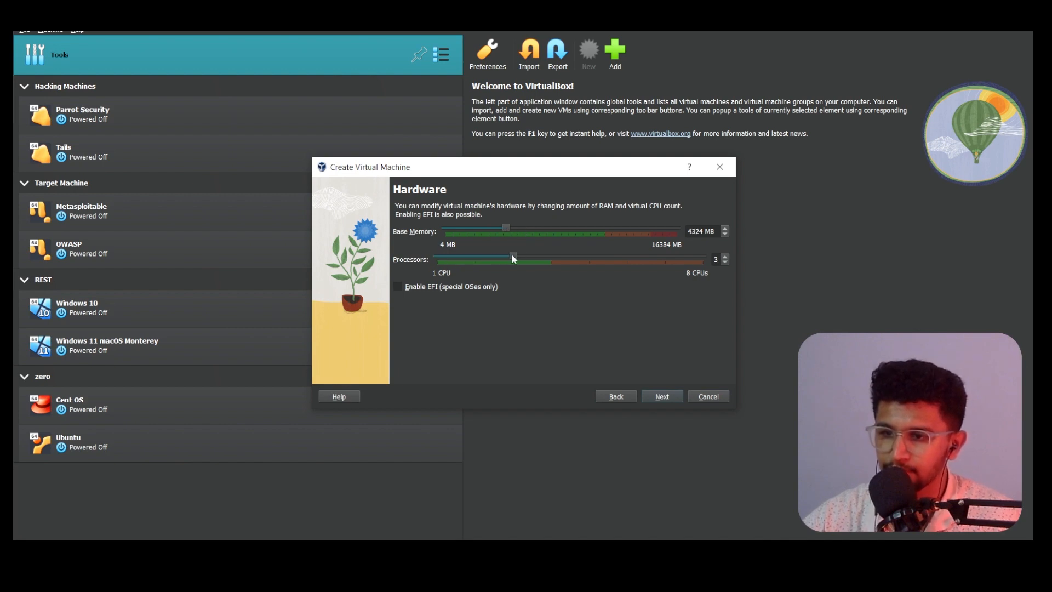
Step: Give the Kali Linux VM a 59.84 GB virtual hard disk and finish creating it
left_click(669, 395)
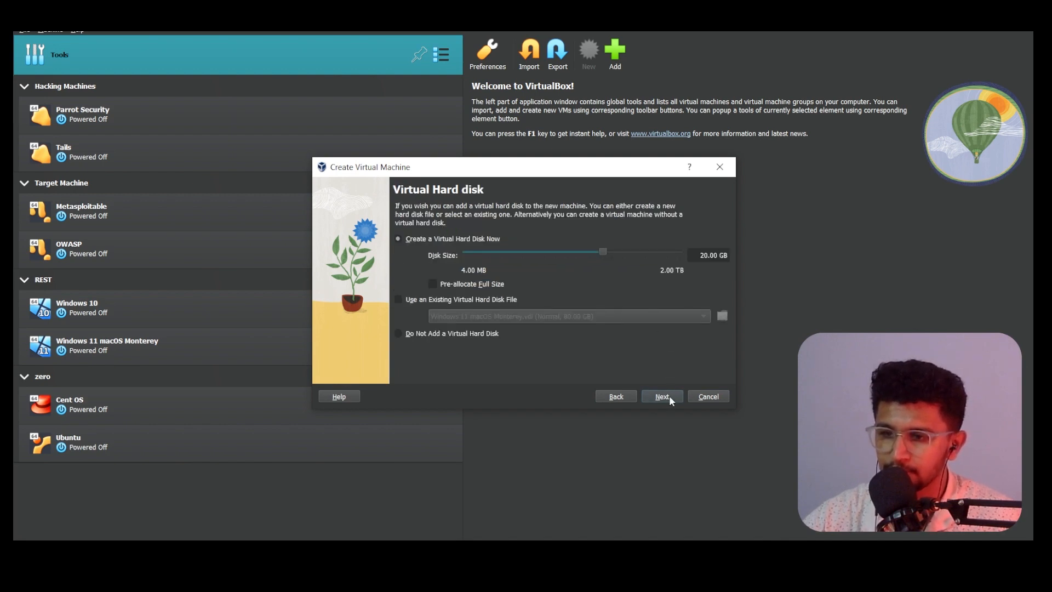
left_click_drag(602, 252, 620, 255)
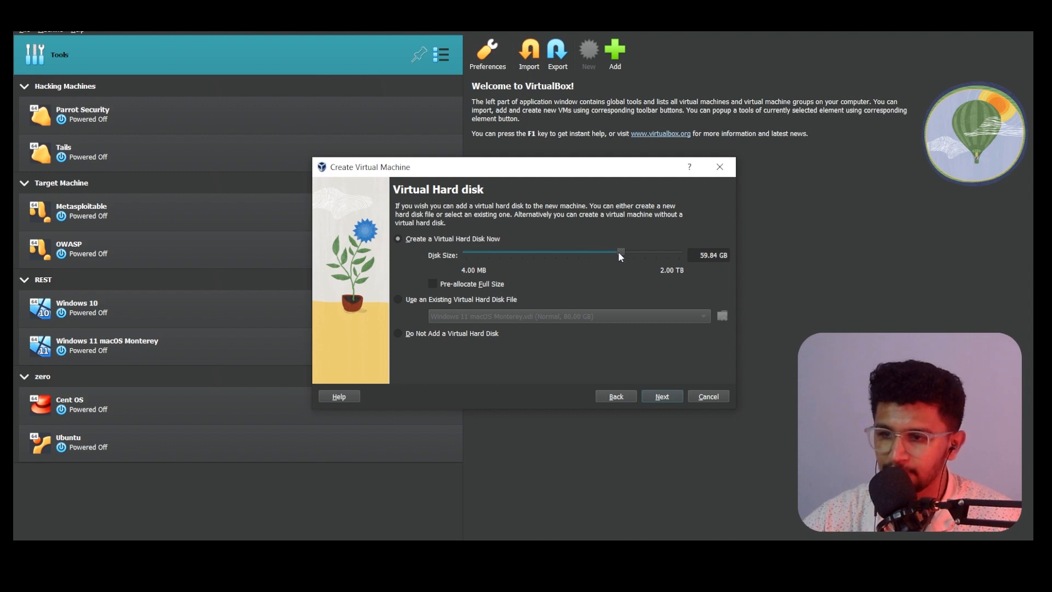
left_click(667, 399)
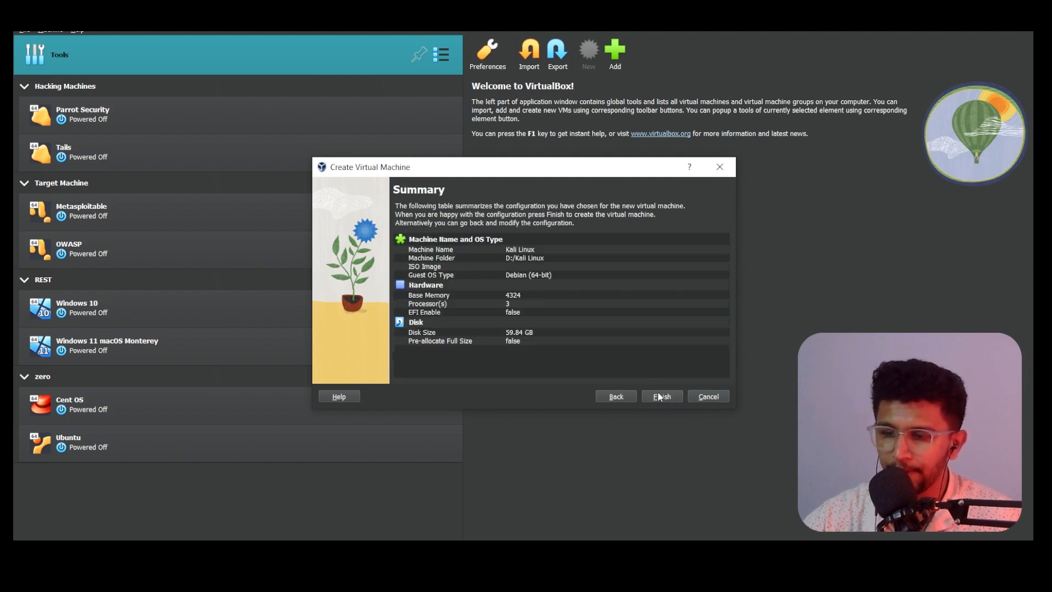
left_click(658, 401)
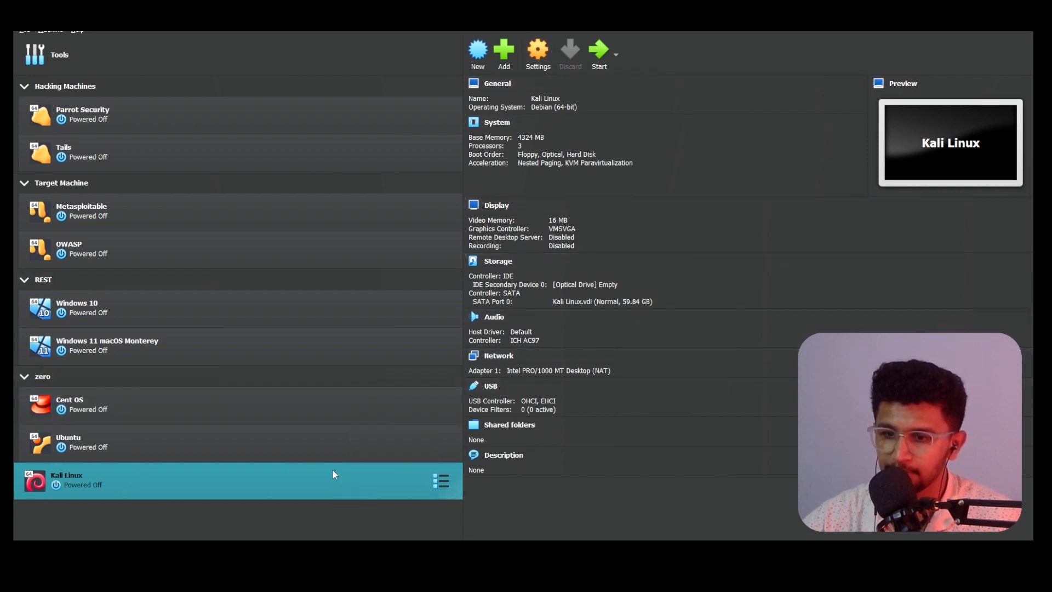
Step: Set shared clipboard and drag-and-drop to Bidirectional in the VM's Advanced settings
left_click(541, 55)
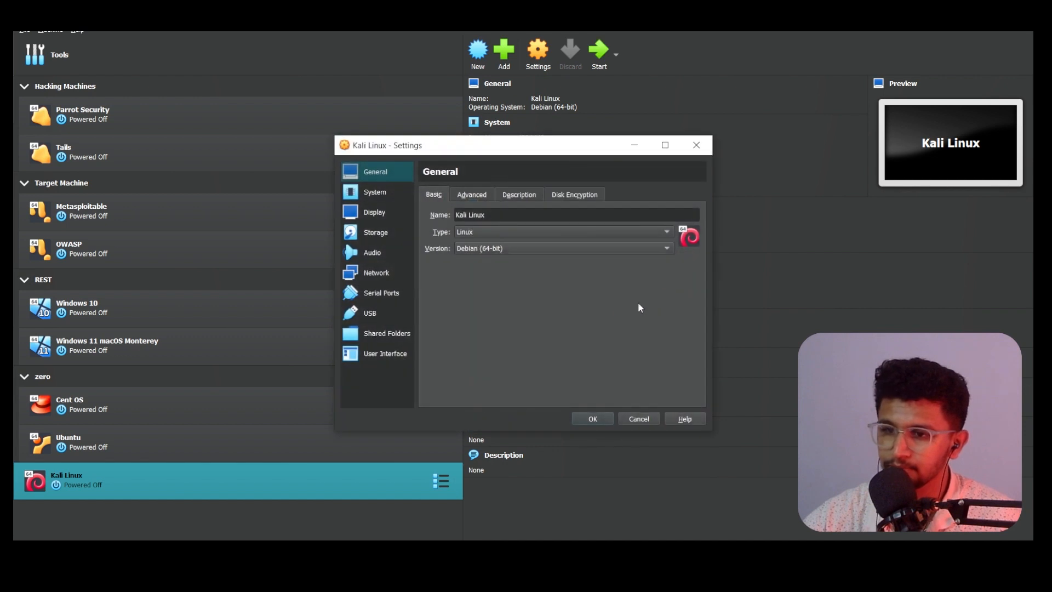
left_click(476, 196)
left_click(512, 249)
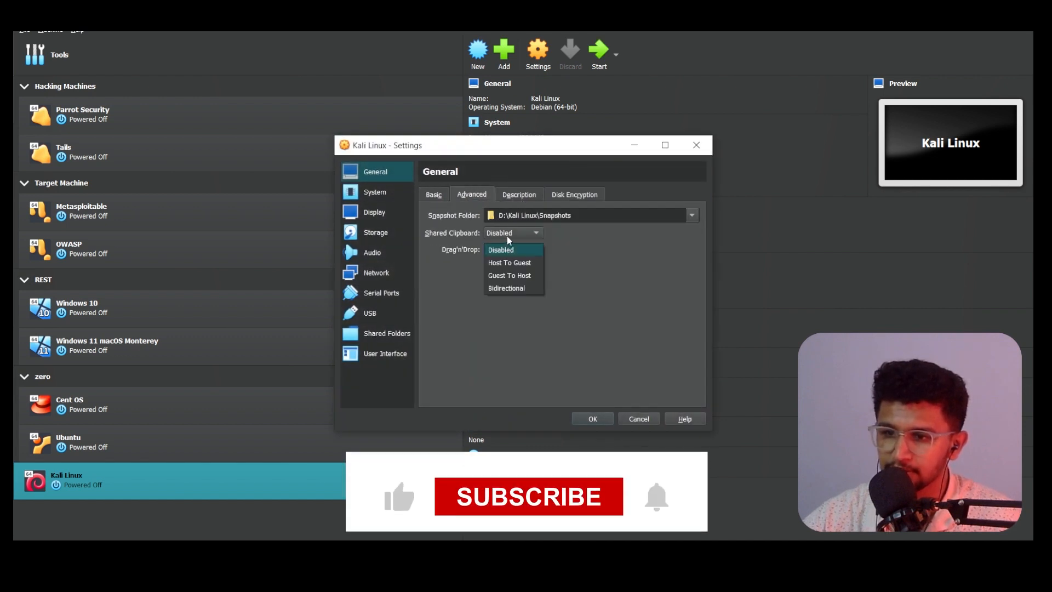
left_click(516, 289)
left_click(513, 233)
left_click(510, 274)
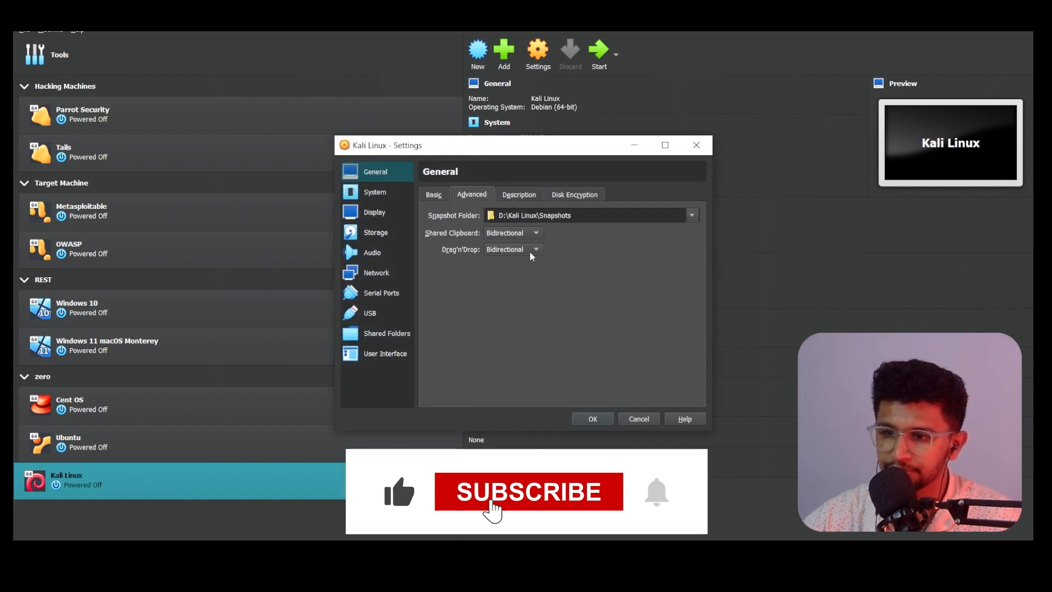
left_click(519, 195)
left_click(575, 195)
Step: Review the System settings and raise video memory to 128 MB
left_click(375, 192)
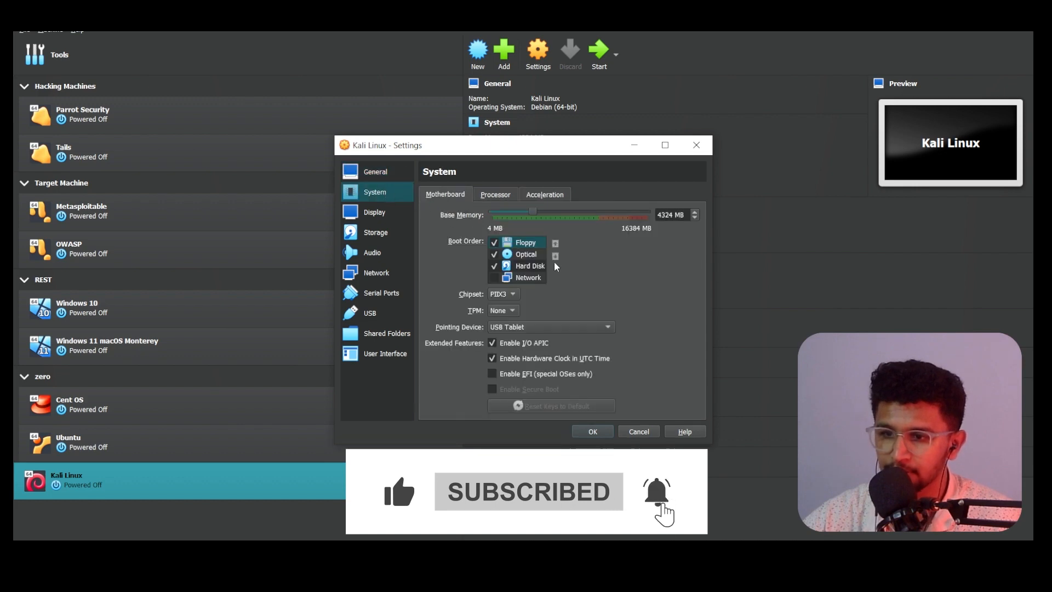
left_click(492, 196)
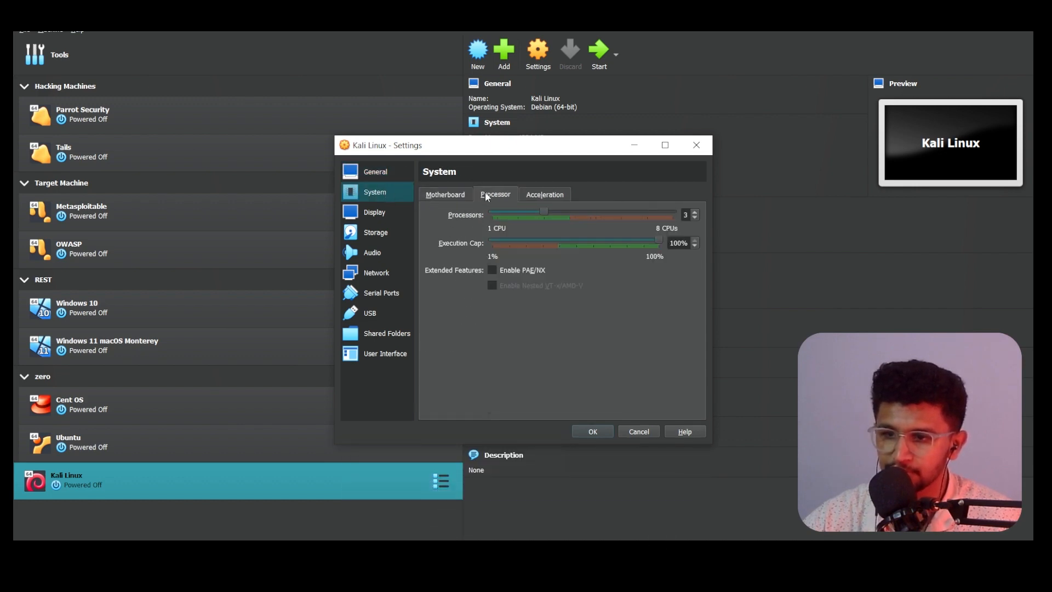
left_click(539, 198)
left_click(379, 219)
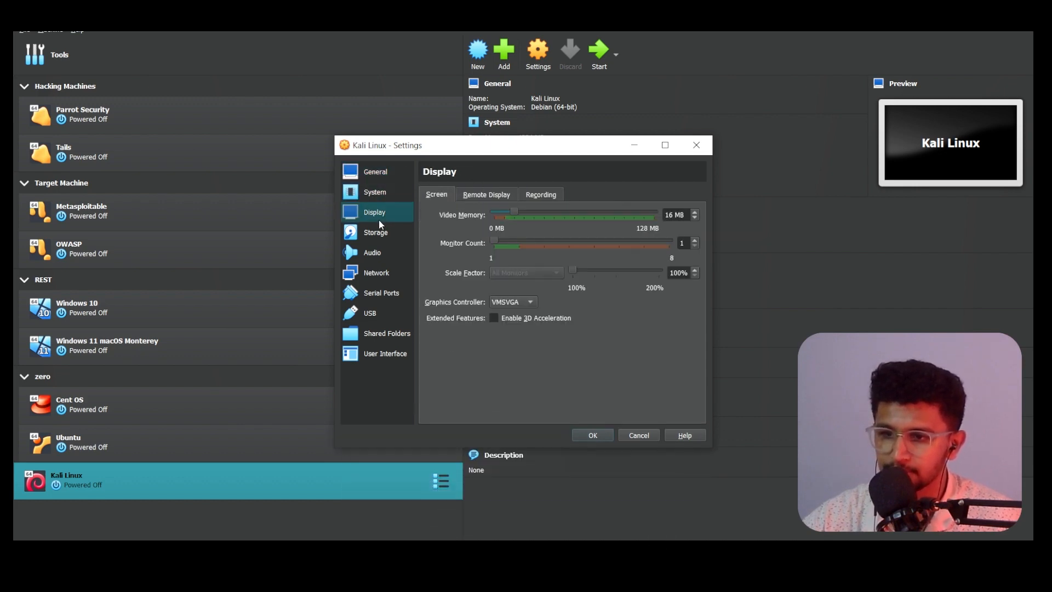
left_click_drag(512, 212, 706, 218)
left_click(474, 193)
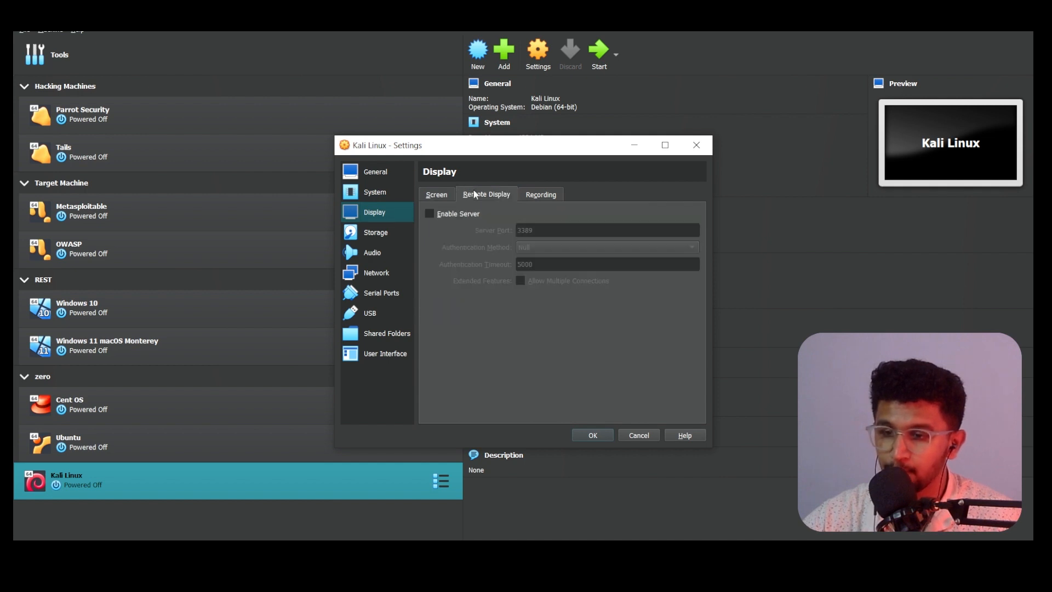
left_click(557, 196)
Step: Attach kali-linux-2023.3-installer-amd64.iso to the optical drive and save the settings
left_click(391, 234)
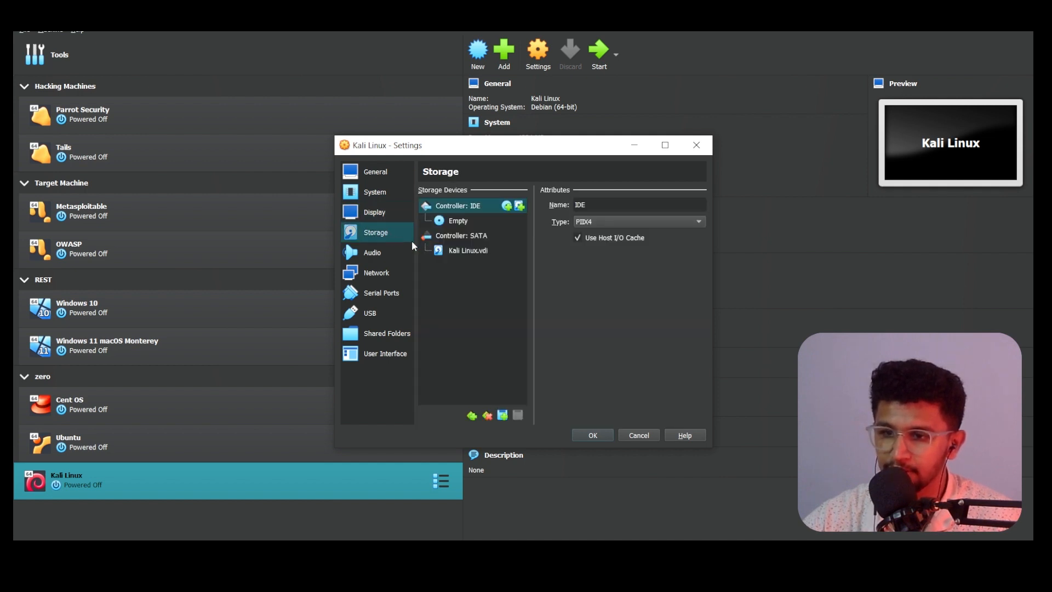
left_click(460, 222)
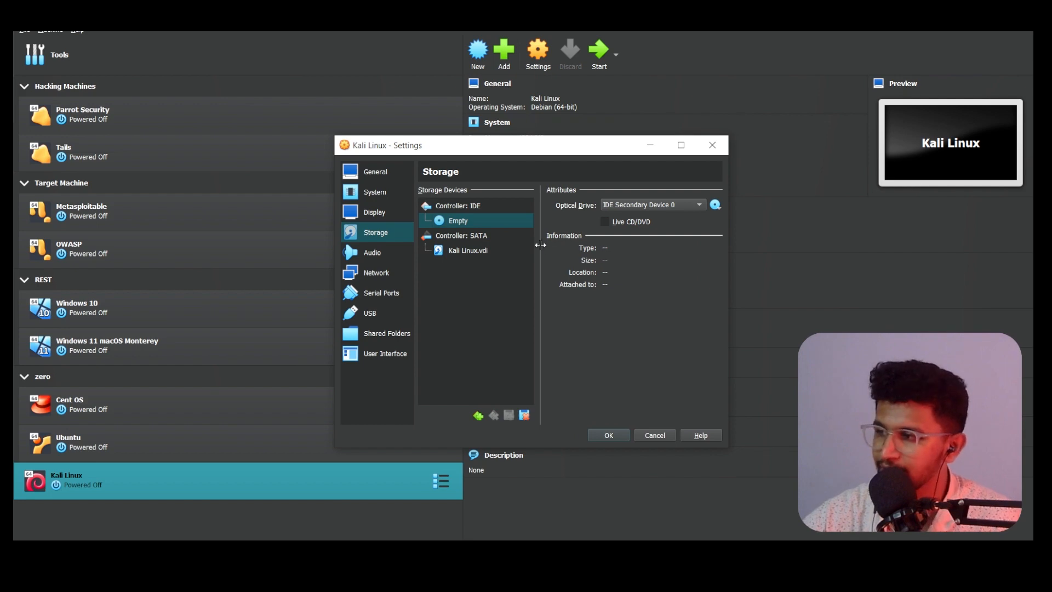
left_click(715, 204)
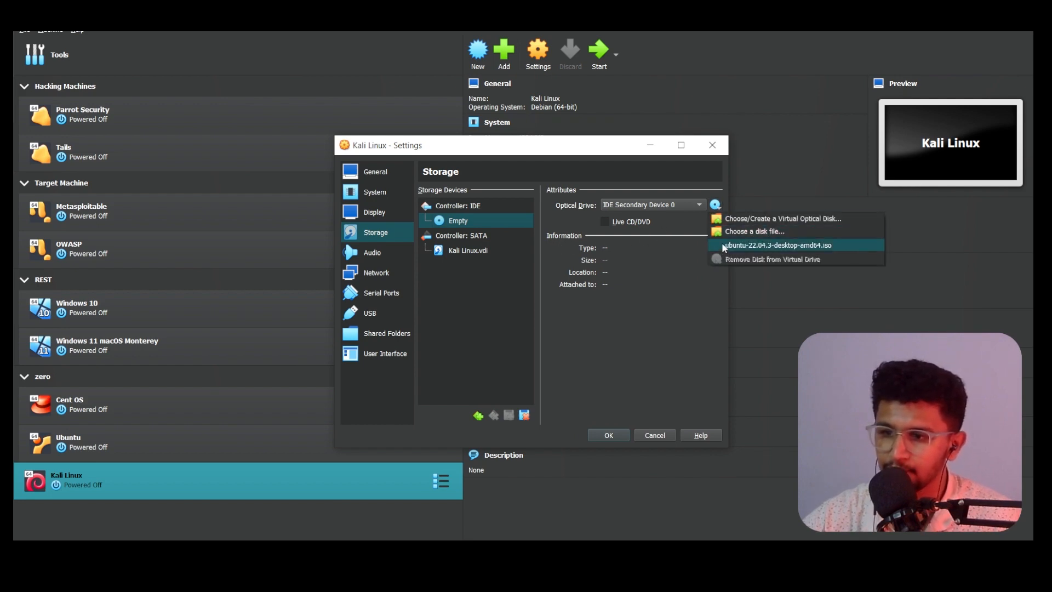
left_click(753, 234)
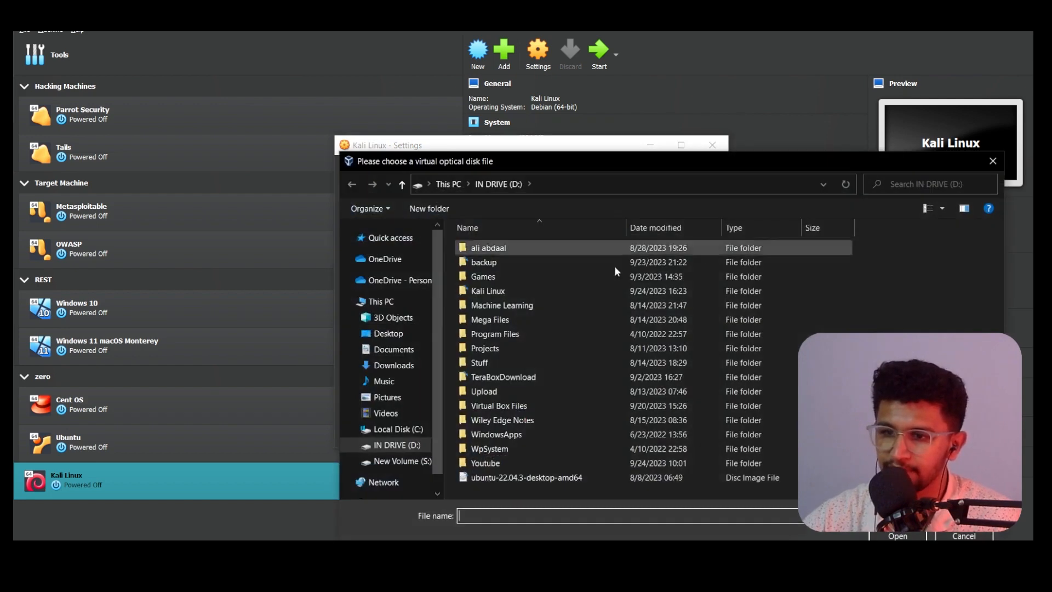
left_click(393, 365)
left_click(500, 306)
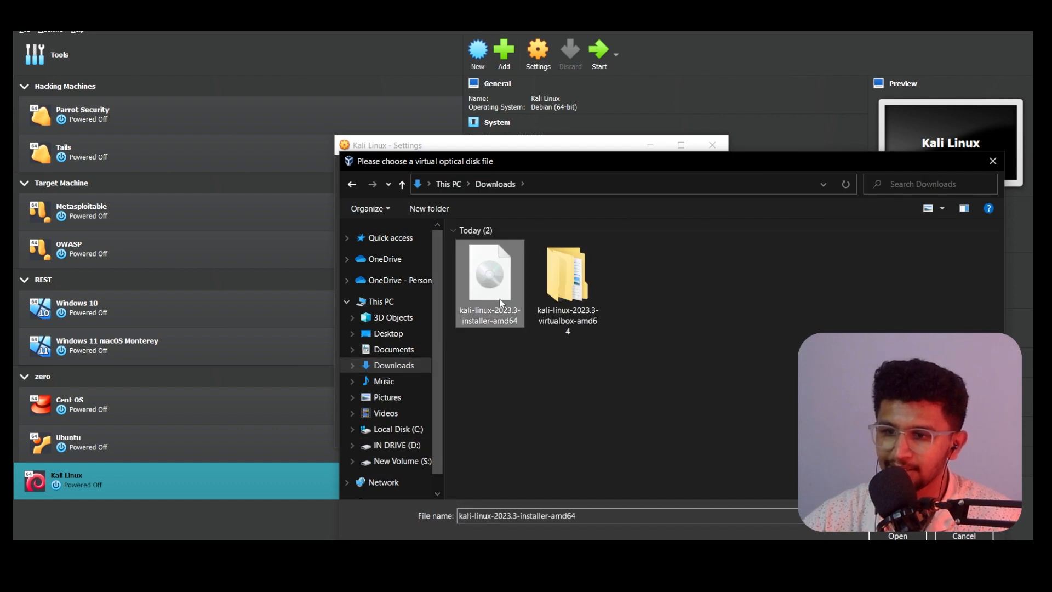
left_click(917, 536)
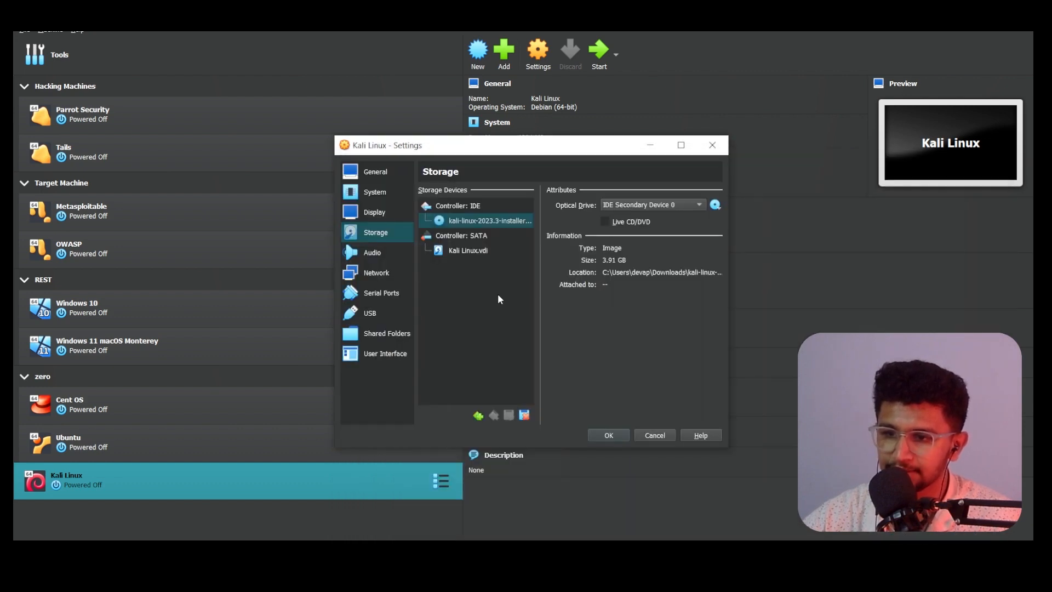
left_click(607, 436)
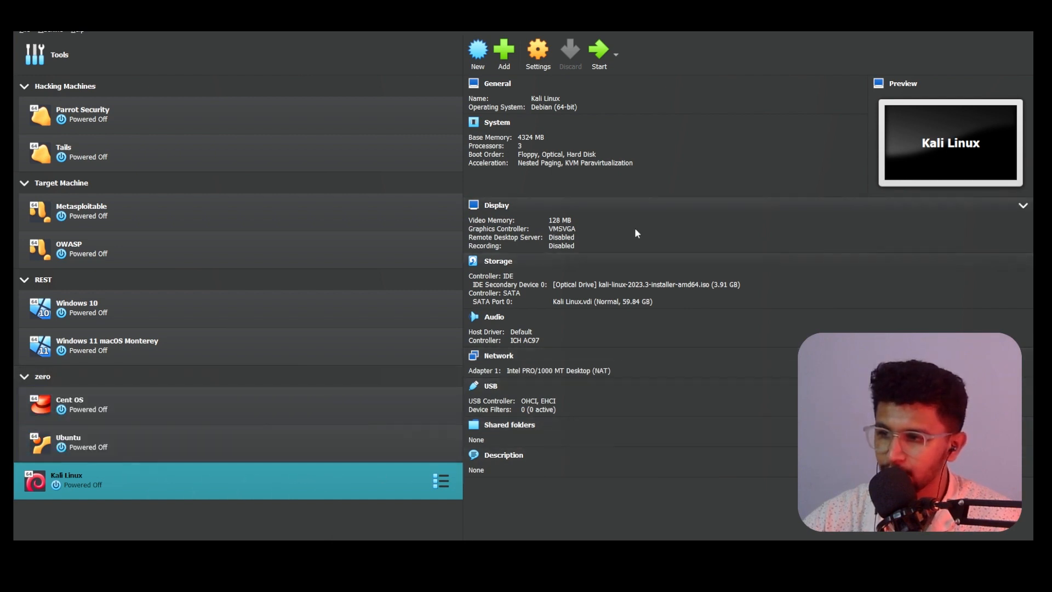
Step: Start the Kali Linux VM and collapse the Hacking Machines, Target Machine, REST and zero groups
left_click(610, 53)
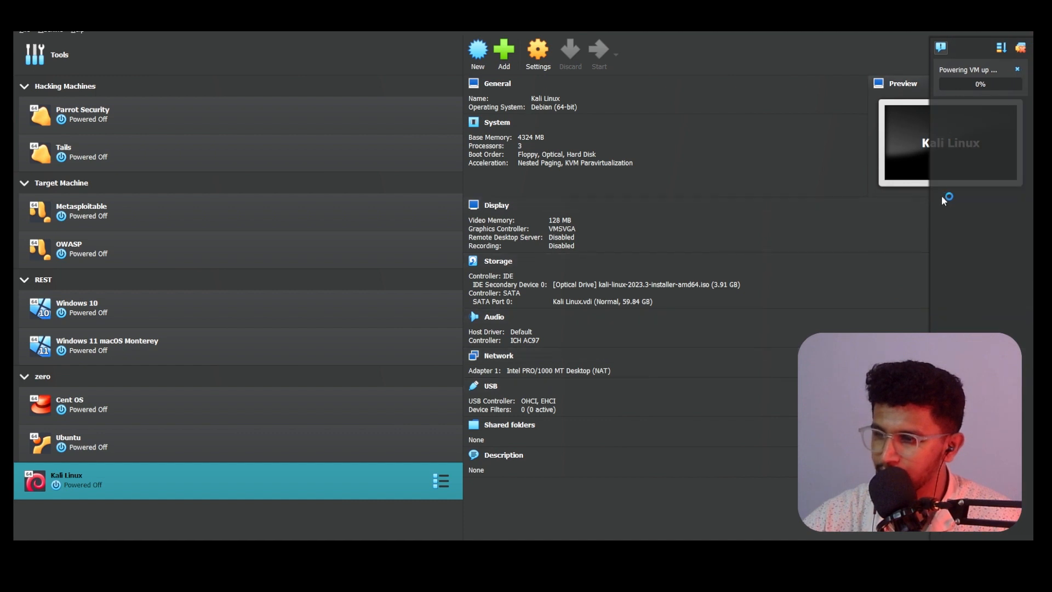
left_click(24, 87)
left_click(24, 108)
left_click(25, 129)
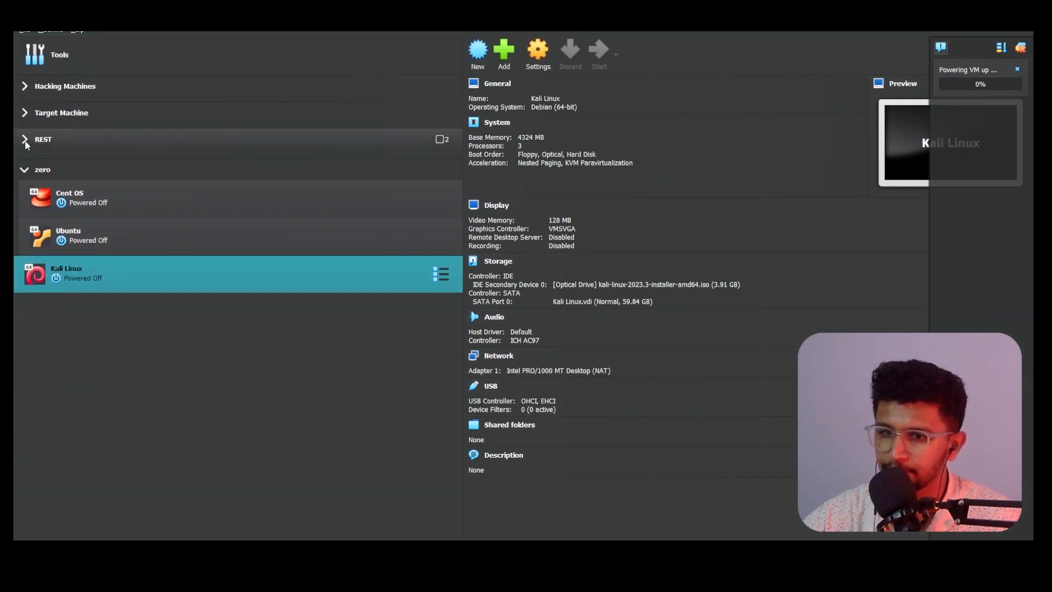
left_click(25, 154)
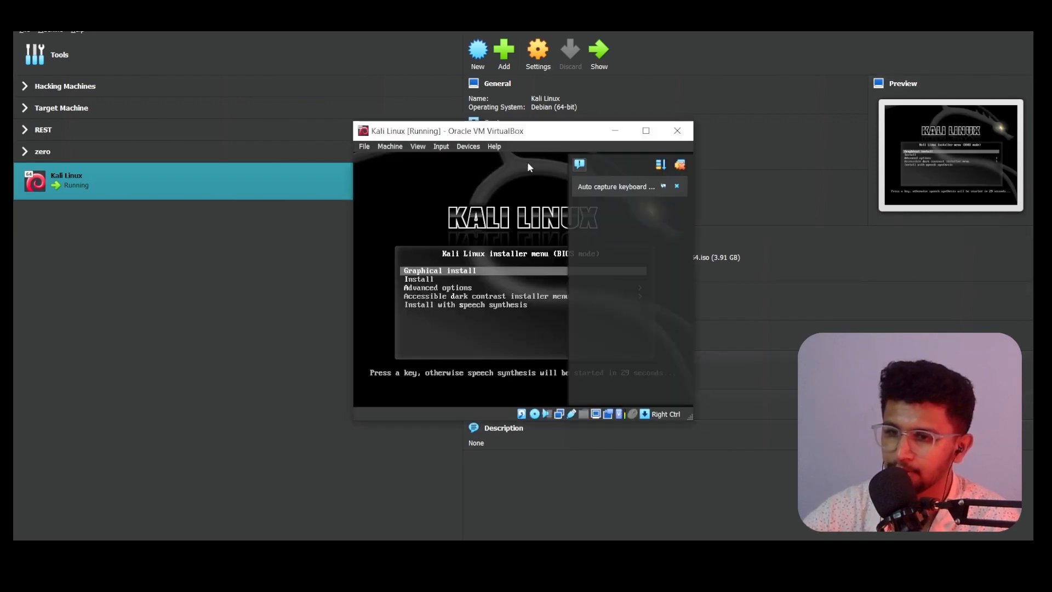
Step: Launch Graphical install from the Kali boot menu and move the VM window left
left_click(653, 165)
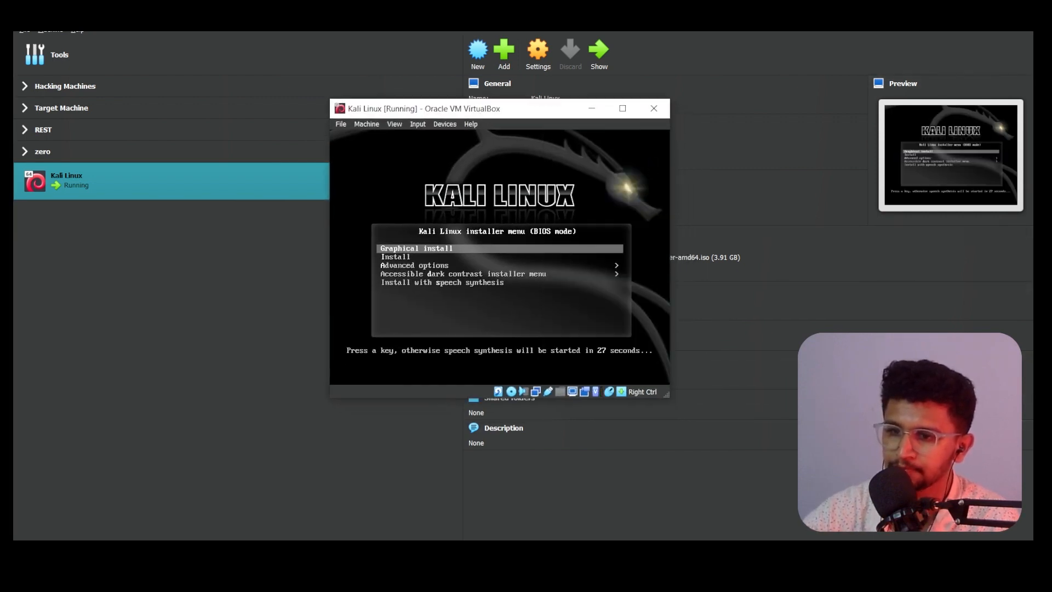
key("Down")
key("Up")
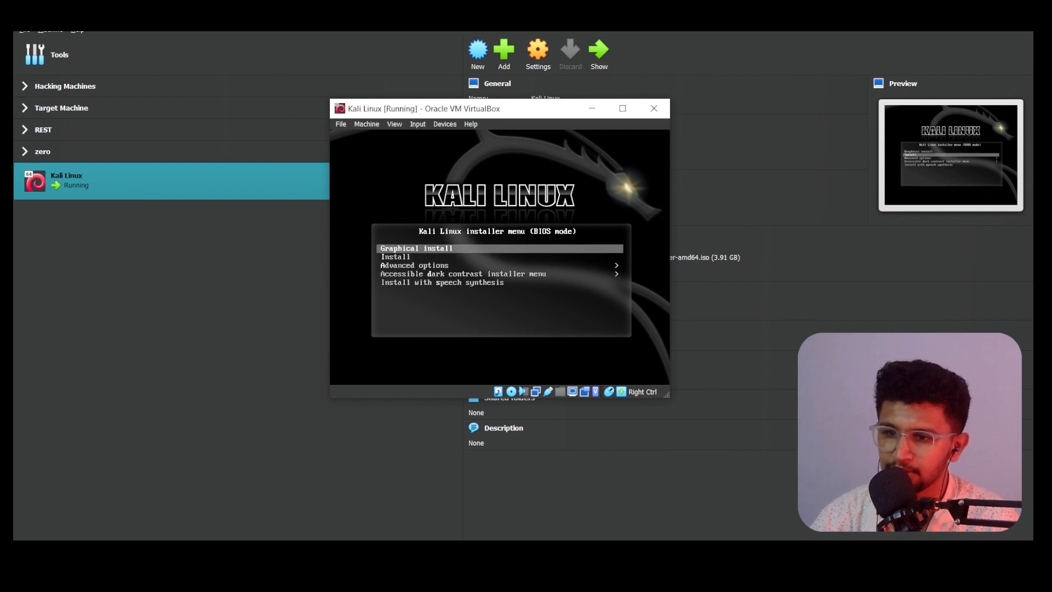
key("Down")
key("Down")
key("Down")
key("Down")
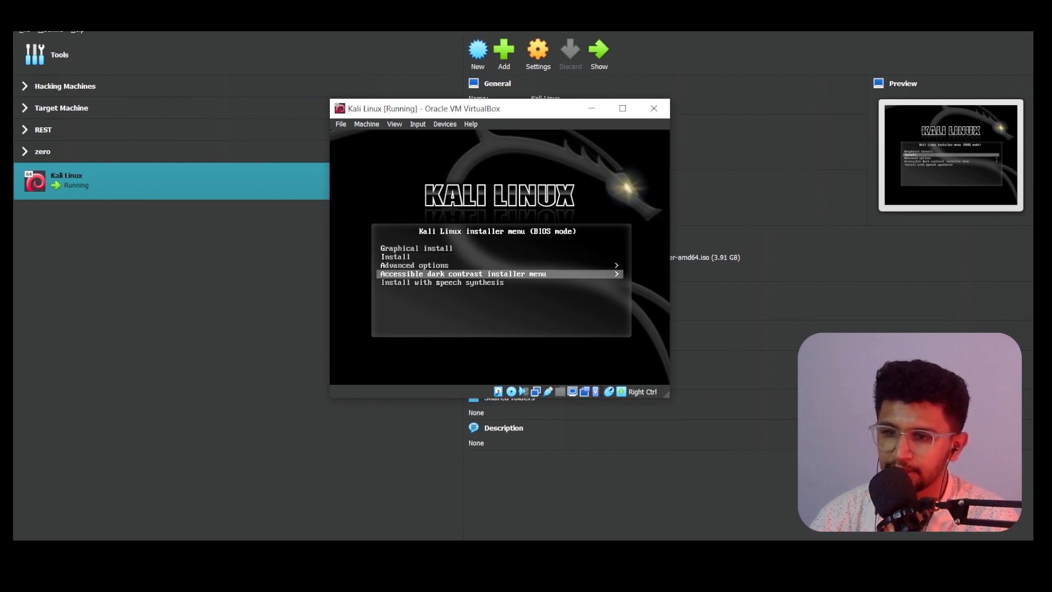
key("Up")
key("Up")
key("Up")
key("Up")
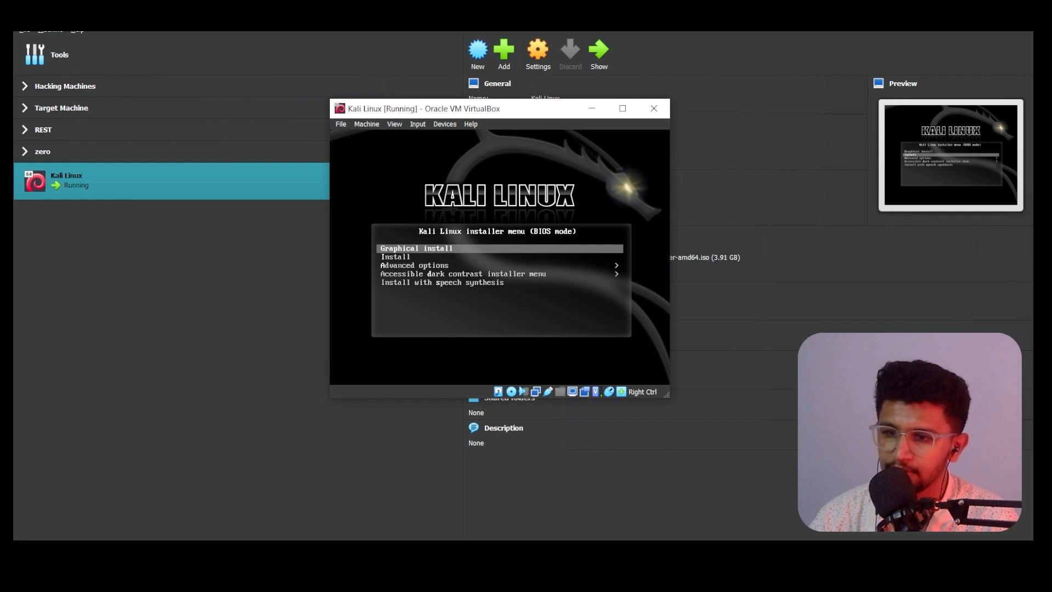
key("Return")
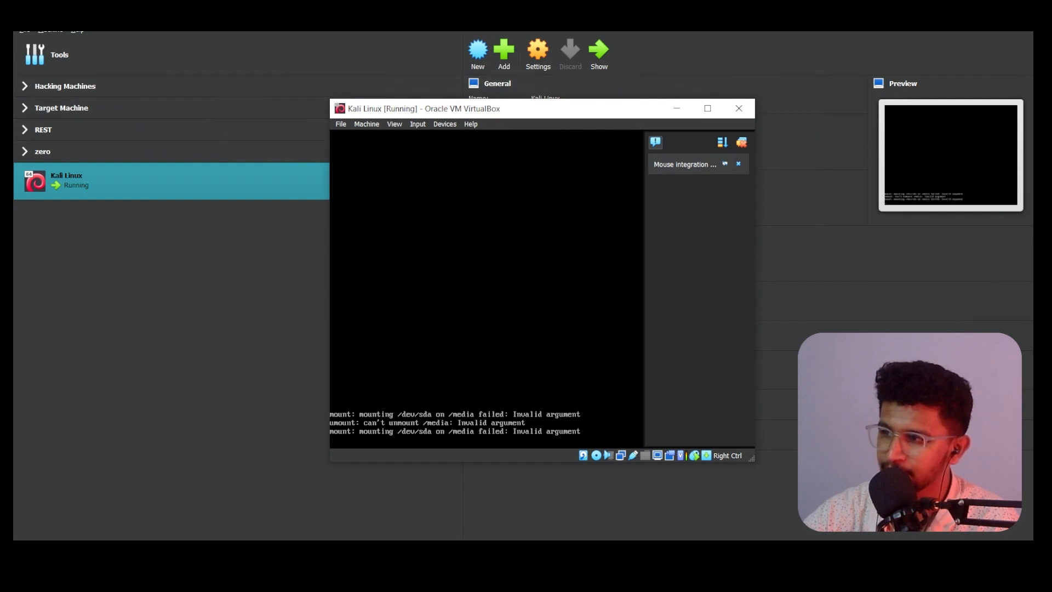
left_click_drag(503, 113, 383, 102)
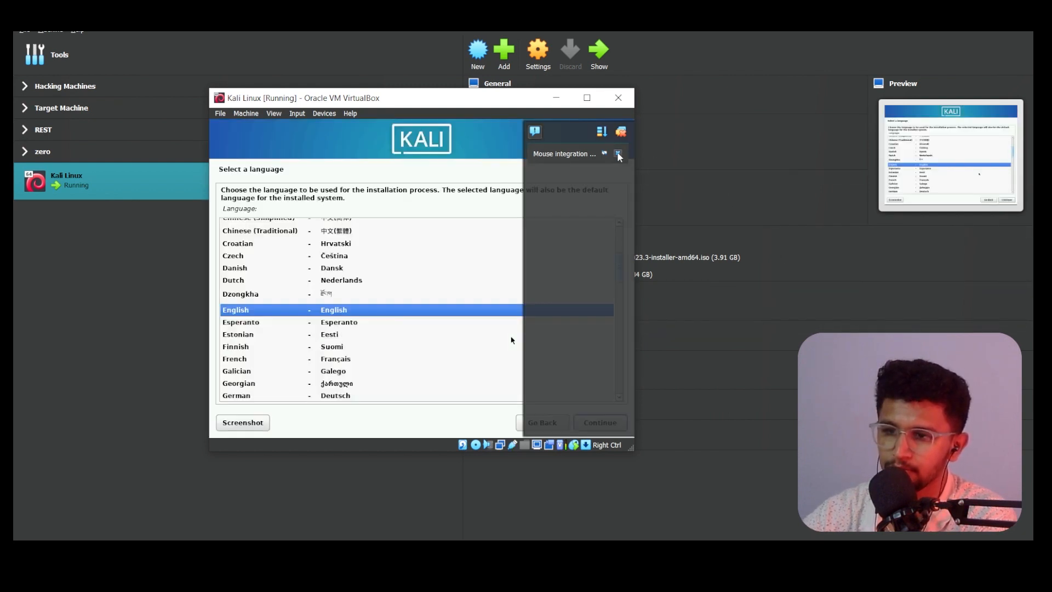
Step: Dismiss the mouse integration notice, then enlarge and reposition the VM window
left_click(618, 154)
left_click_drag(634, 455, 888, 510)
left_click_drag(510, 107, 453, 72)
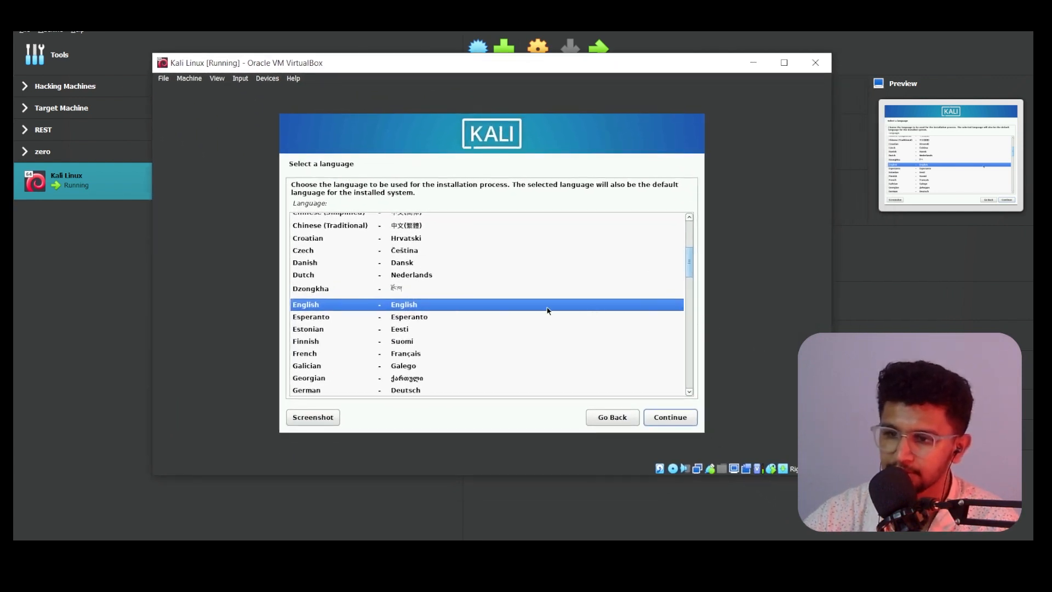
Step: Accept English language, United States location and American English keymap
left_click(667, 421)
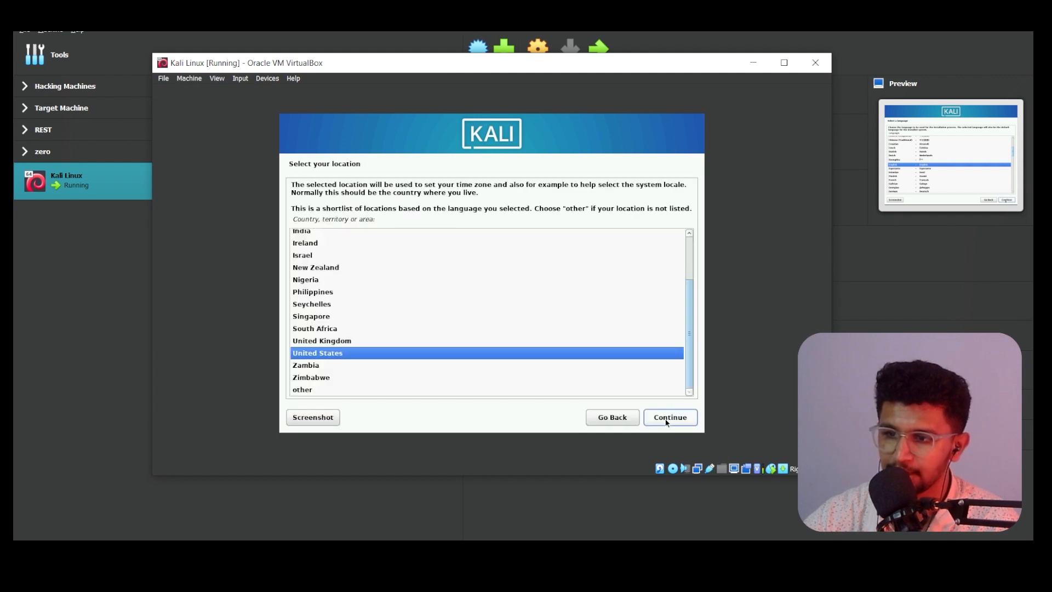
left_click(668, 421)
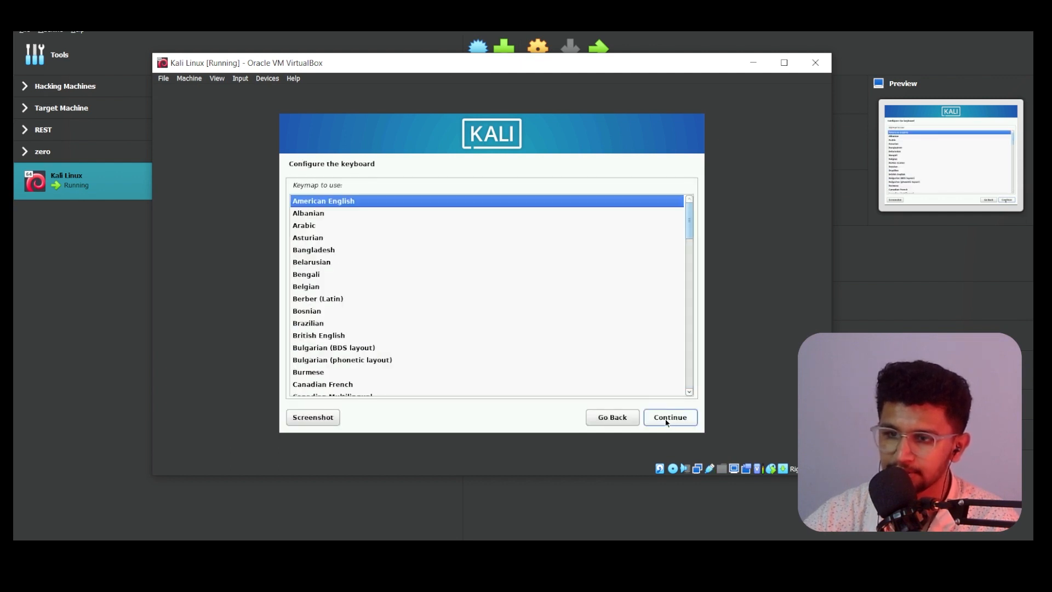
left_click(668, 421)
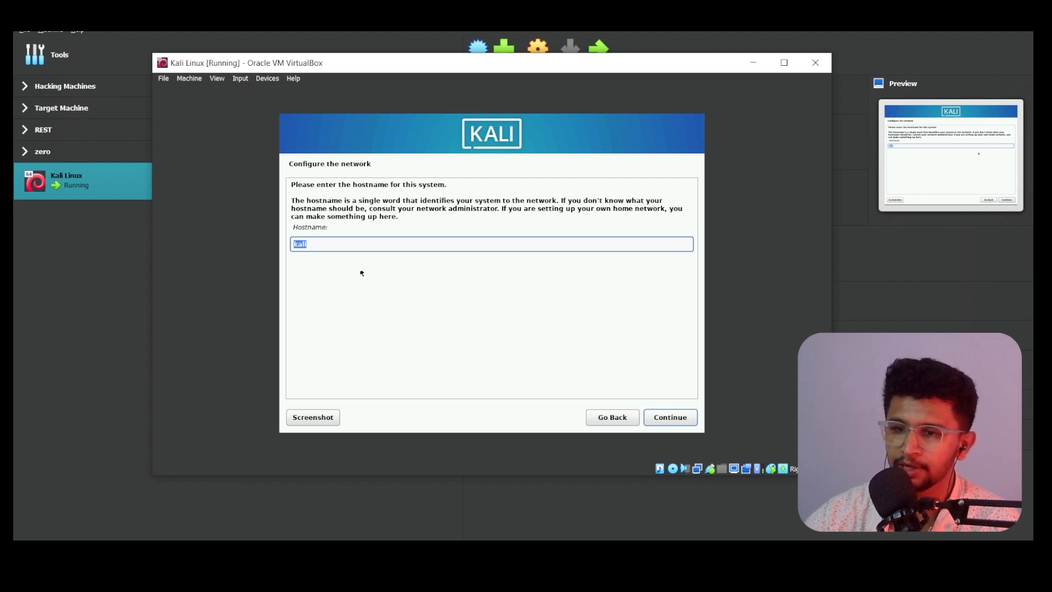
Step: Keep kali as the hostname and accept kali as the domain name
left_click(329, 248)
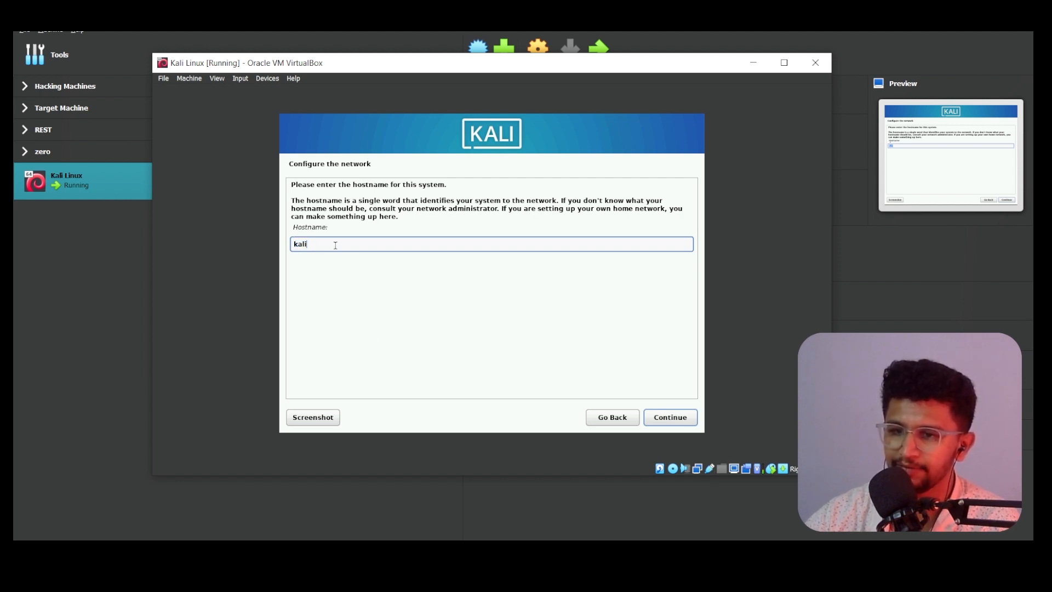
left_click(651, 419)
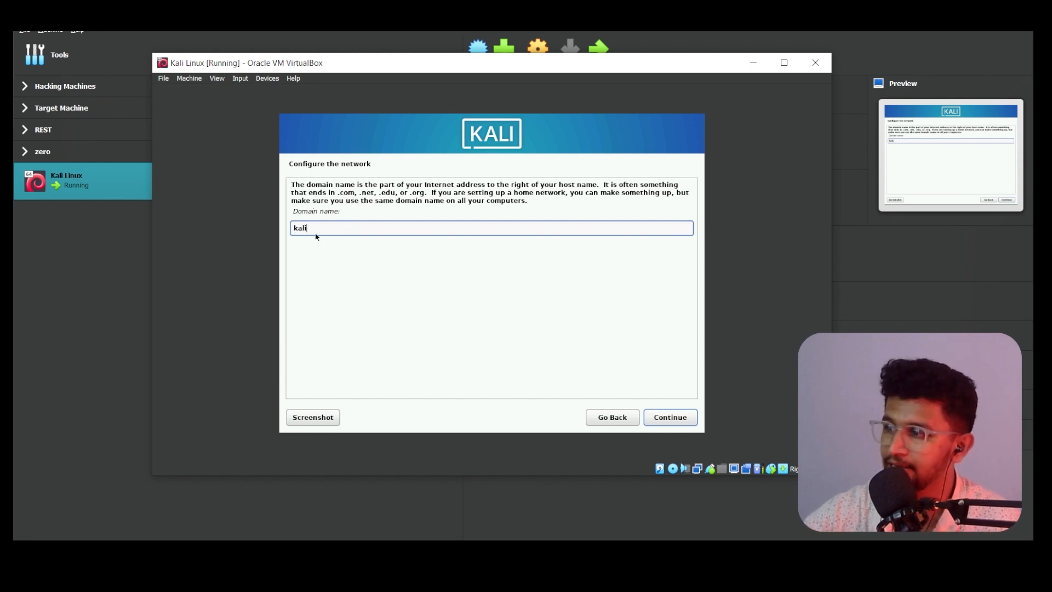
left_click(670, 417)
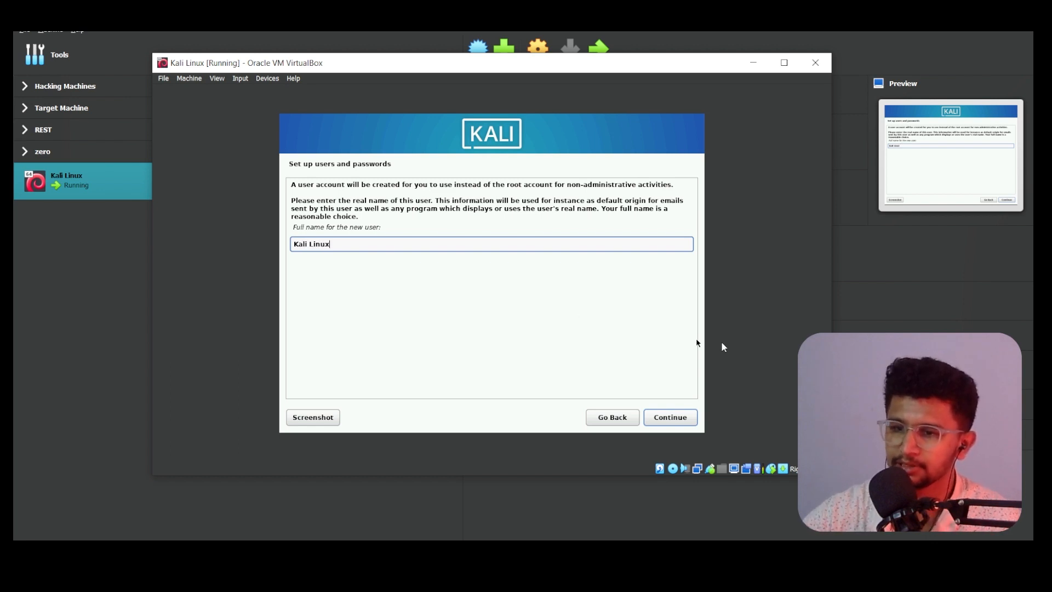
Step: Accept the full name and suggested username, and show both password fields in clear
left_click(671, 419)
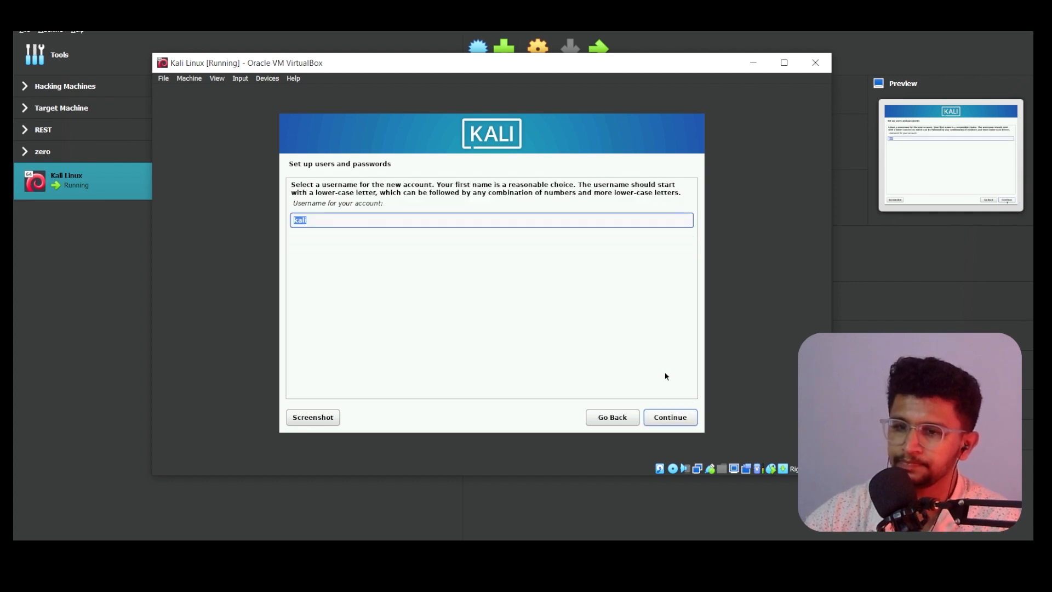
left_click(652, 418)
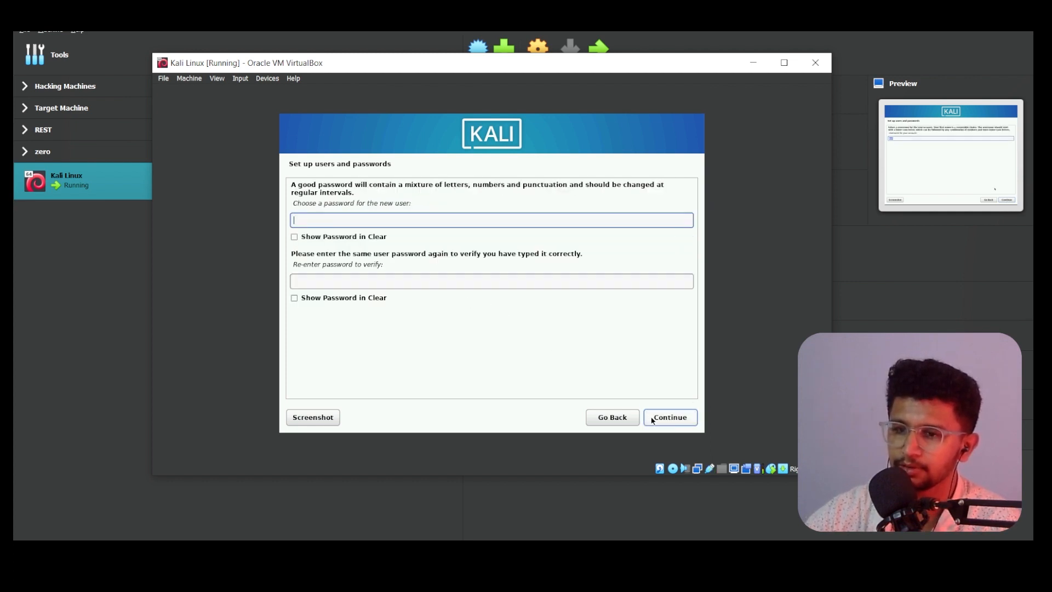
left_click(295, 298)
left_click(294, 237)
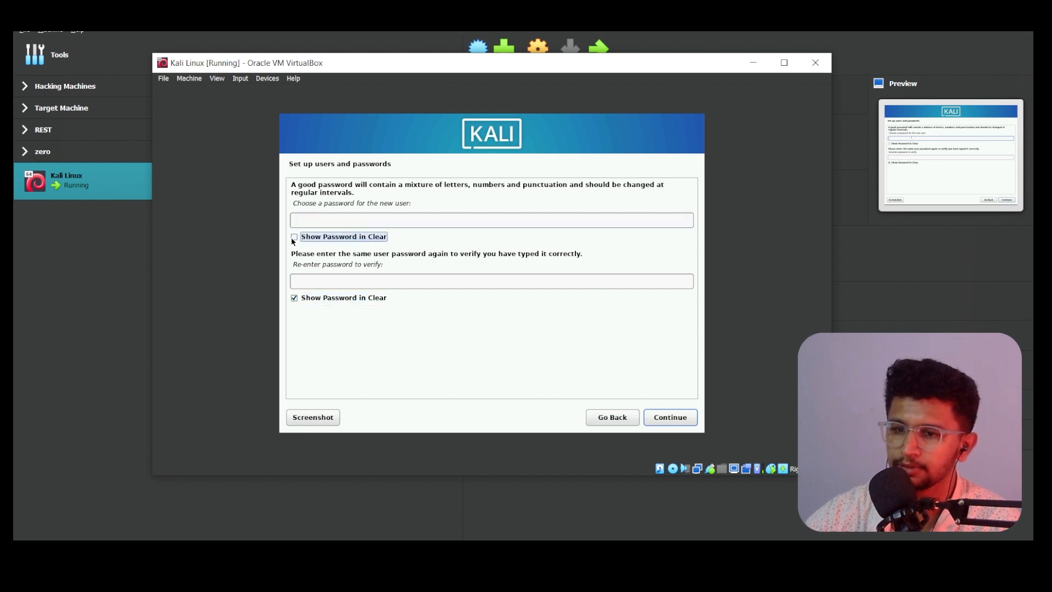
left_click(311, 221)
key("Tab")
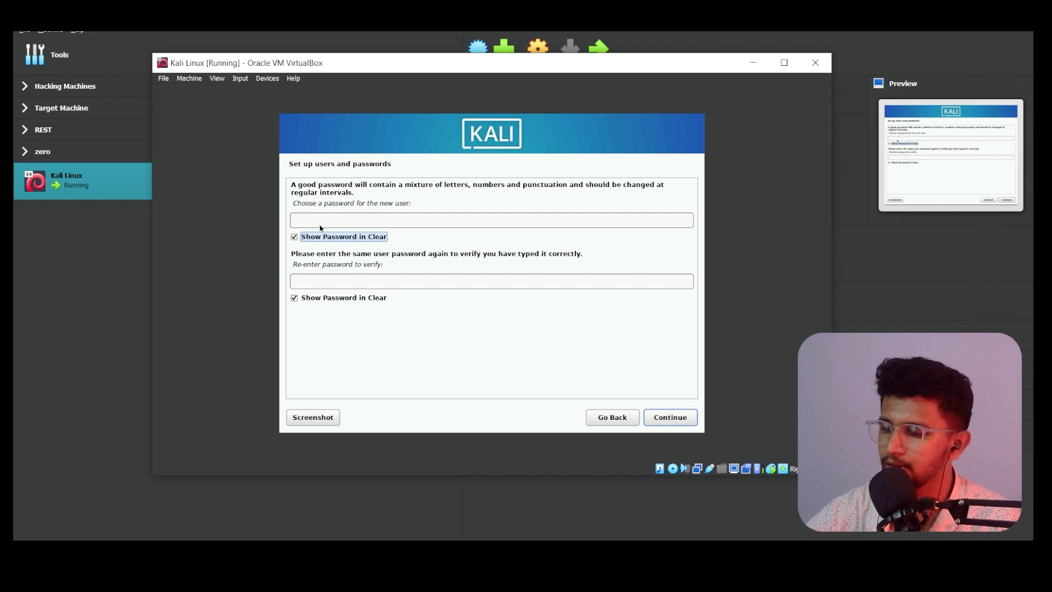
Step: Type the account password, re-enter it for verification, and continue
left_click(351, 224)
type("1234")
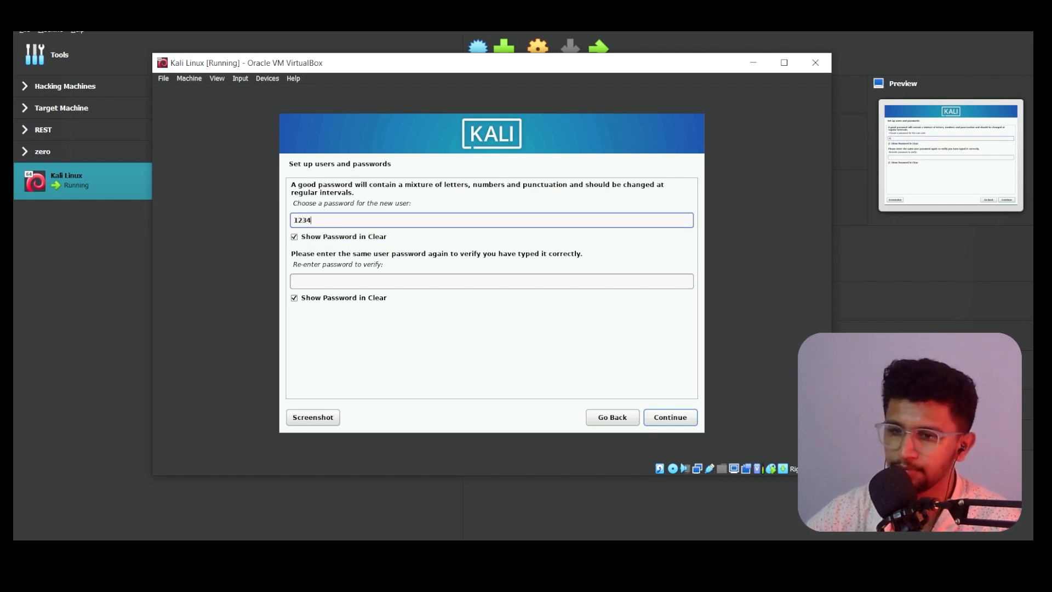
left_click(369, 281)
type("1")
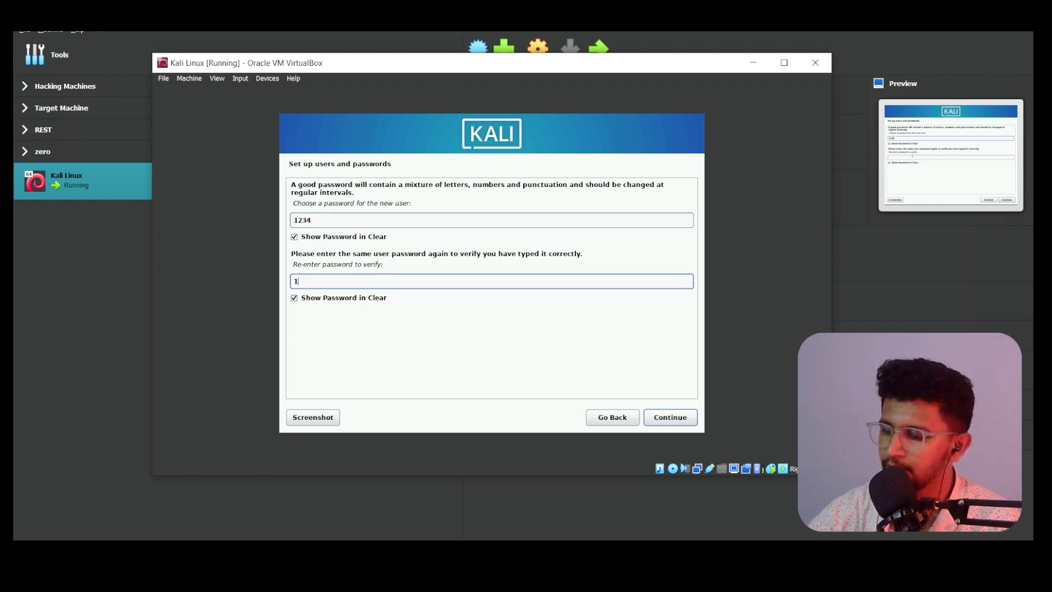
type("234")
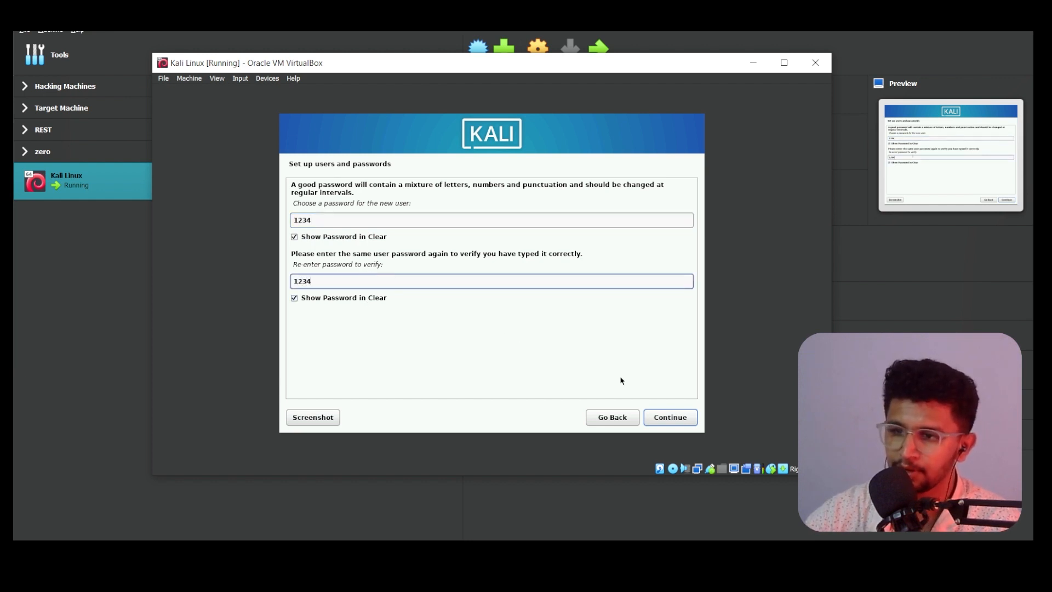
left_click(666, 417)
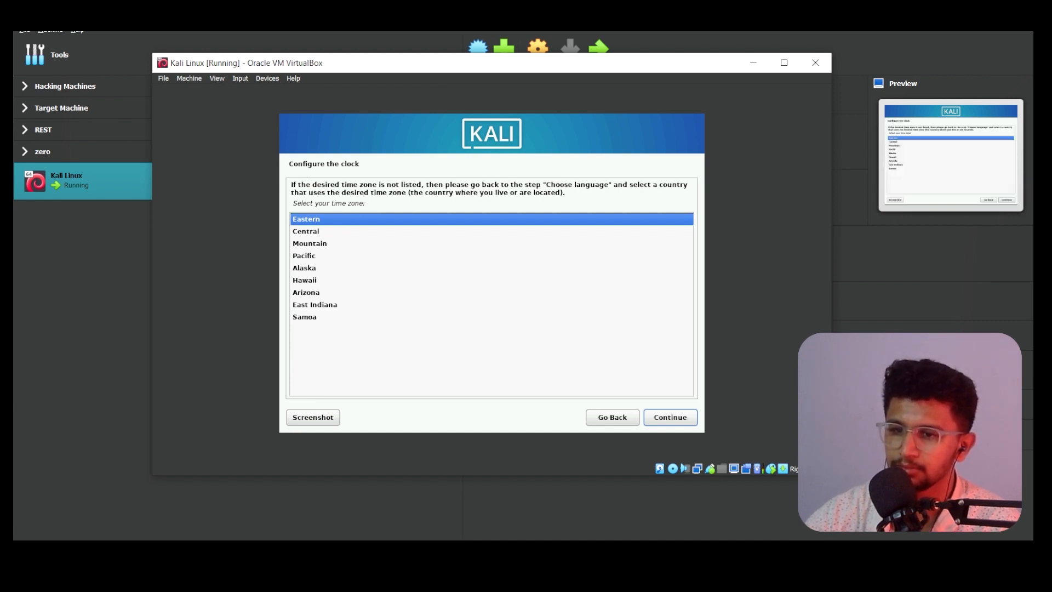
Step: Confirm Eastern as the time zone and let disk detection reach the Partition disks page
left_click(665, 416)
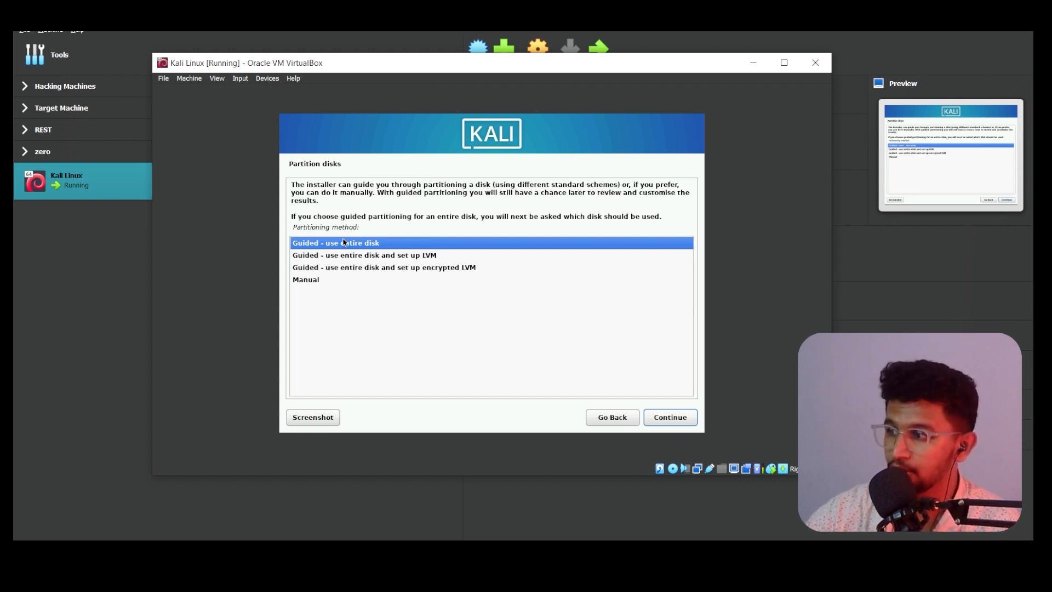
Step: Manually partition the 64.3 GB SCSI2 disk with all files in one partition
left_click(309, 285)
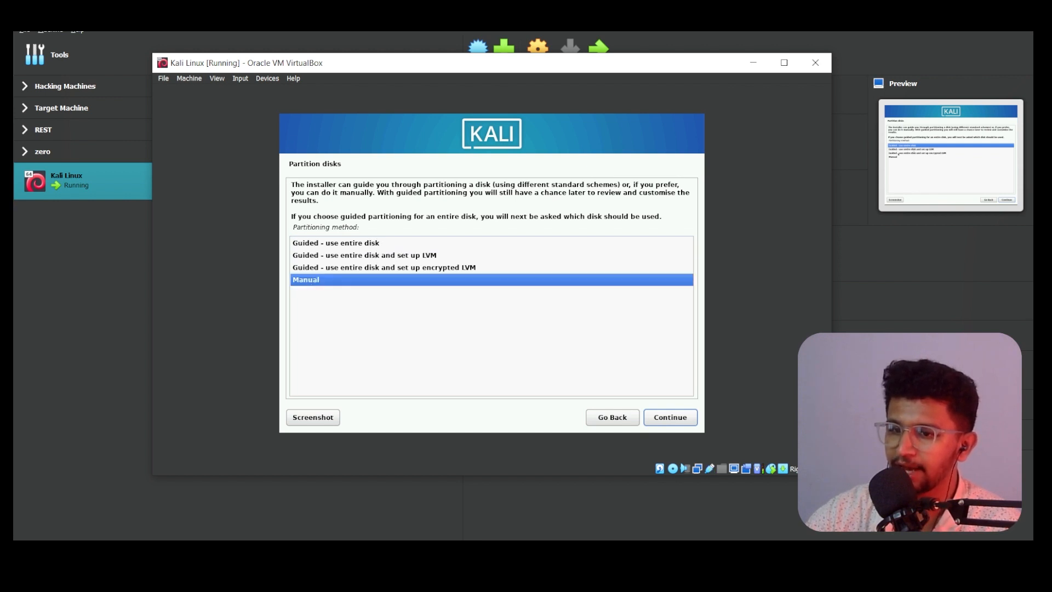
left_click(670, 417)
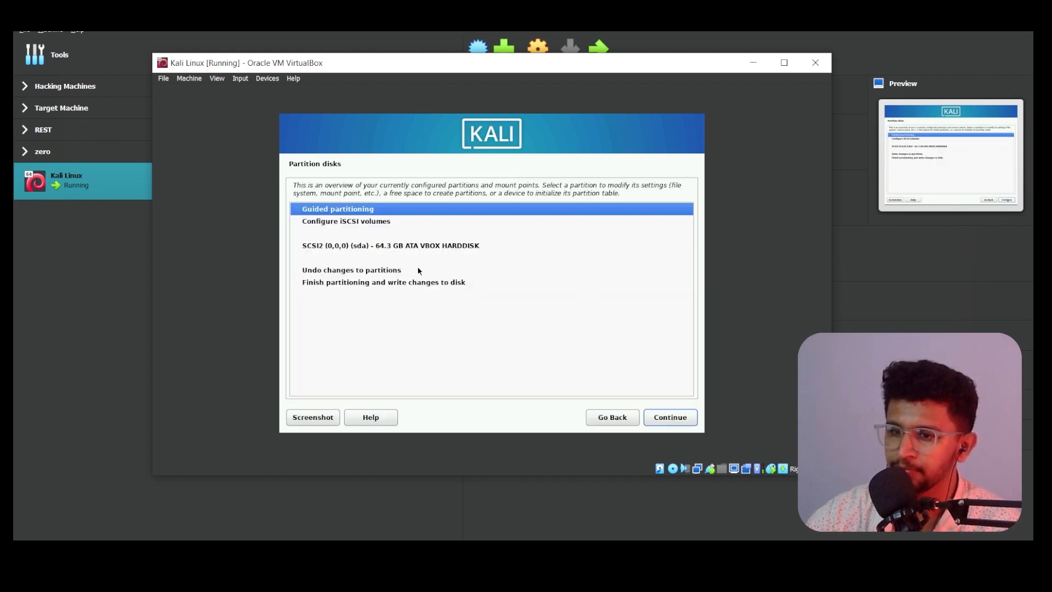
left_click(373, 247)
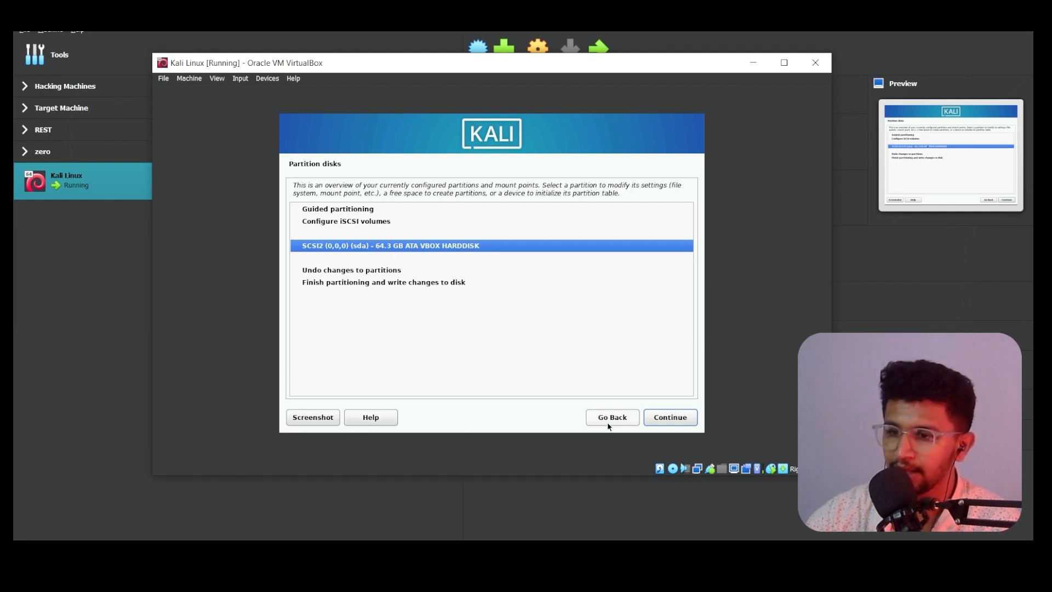
left_click(316, 270)
left_click(329, 221)
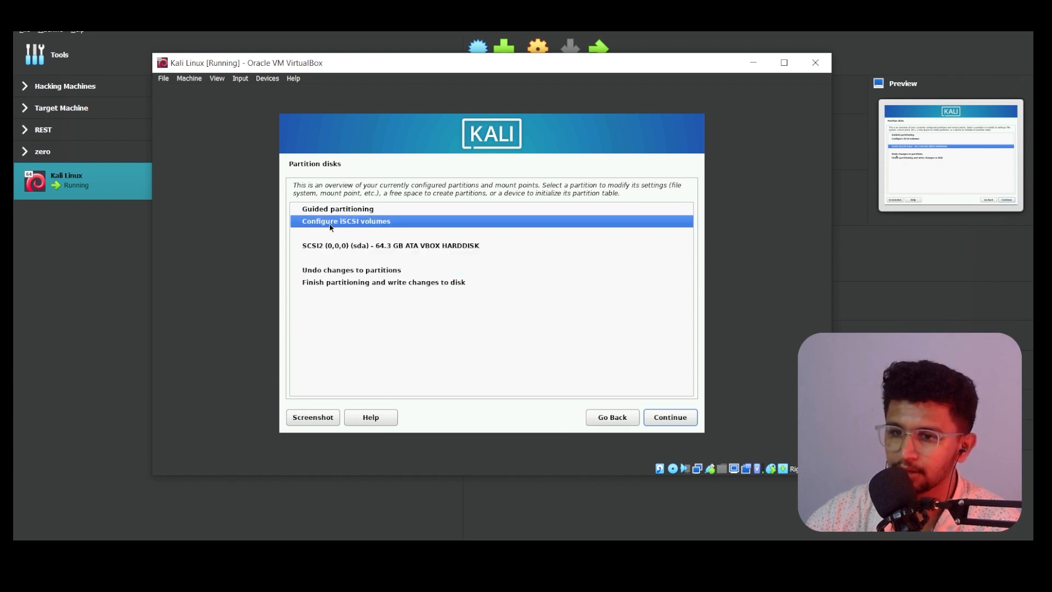
left_click(333, 210)
left_click(343, 247)
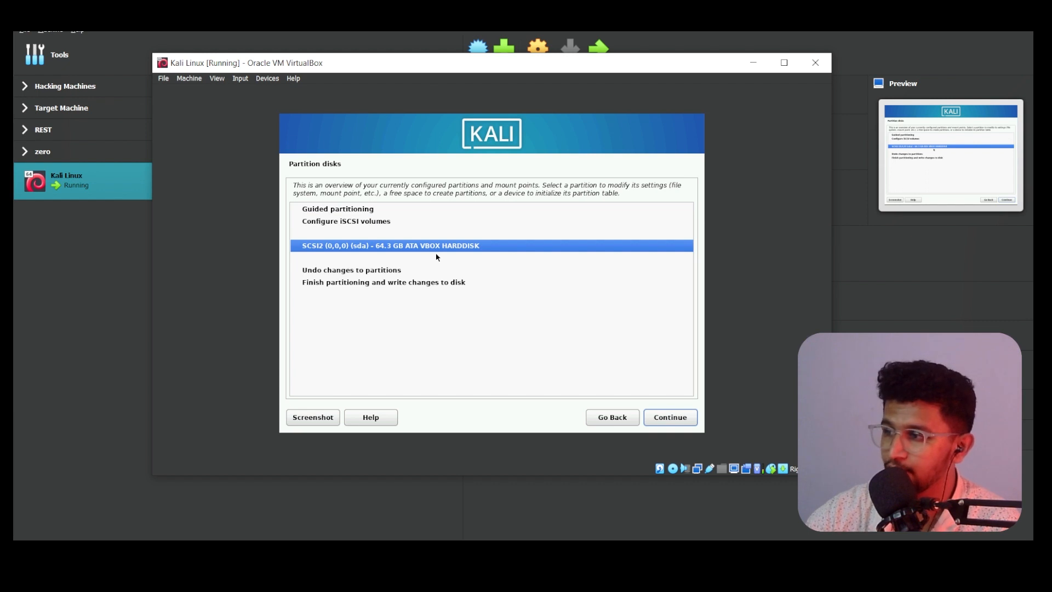
left_click(607, 412)
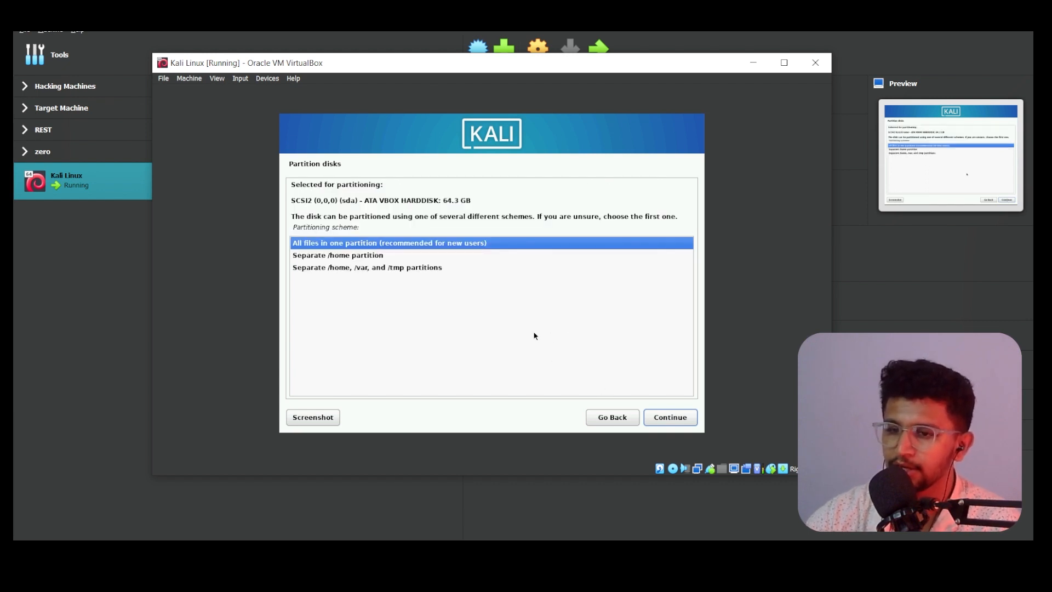
left_click(671, 417)
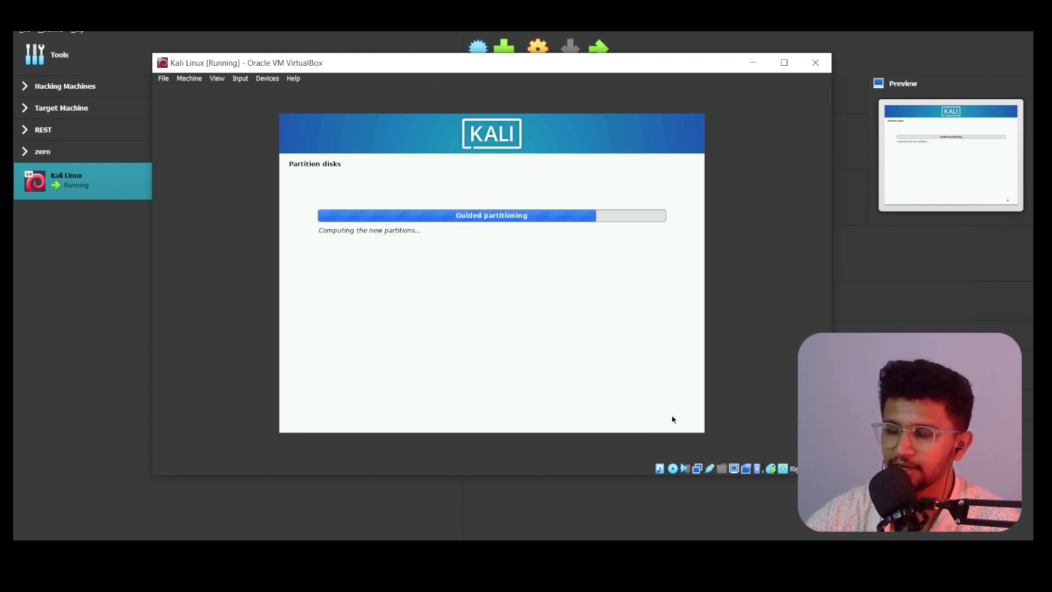
Step: Finish partitioning and write the 63.2 GB ext4 root plus 1.0 GB swap to disk
left_click(676, 423)
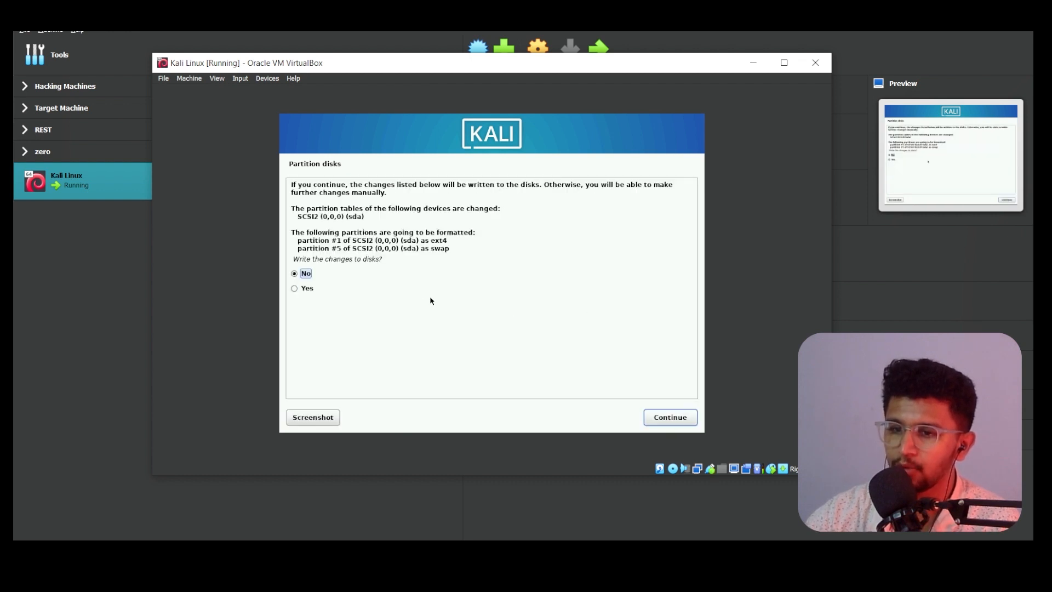
left_click(670, 418)
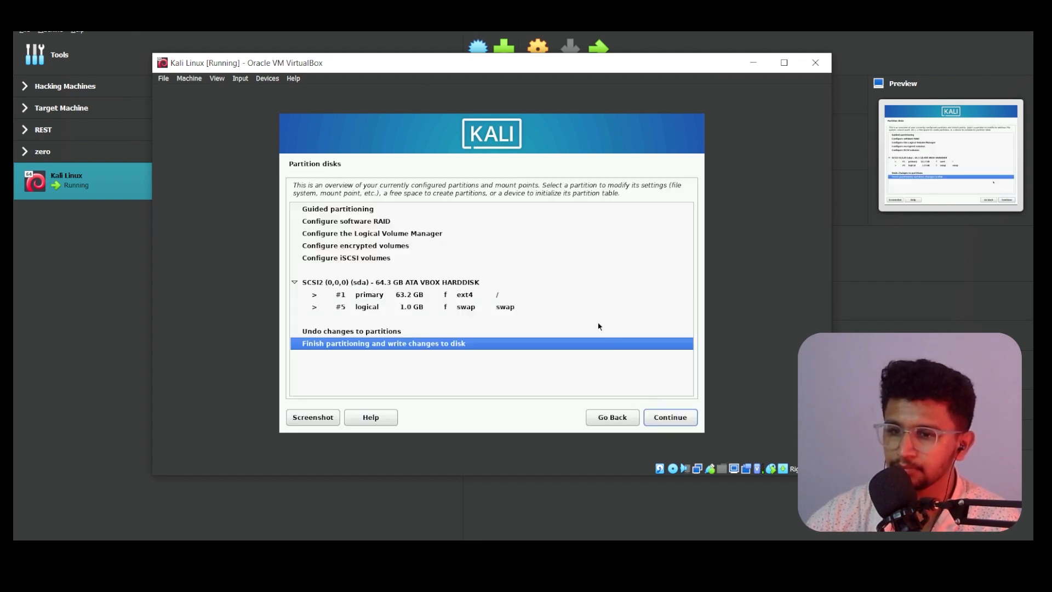
left_click(652, 417)
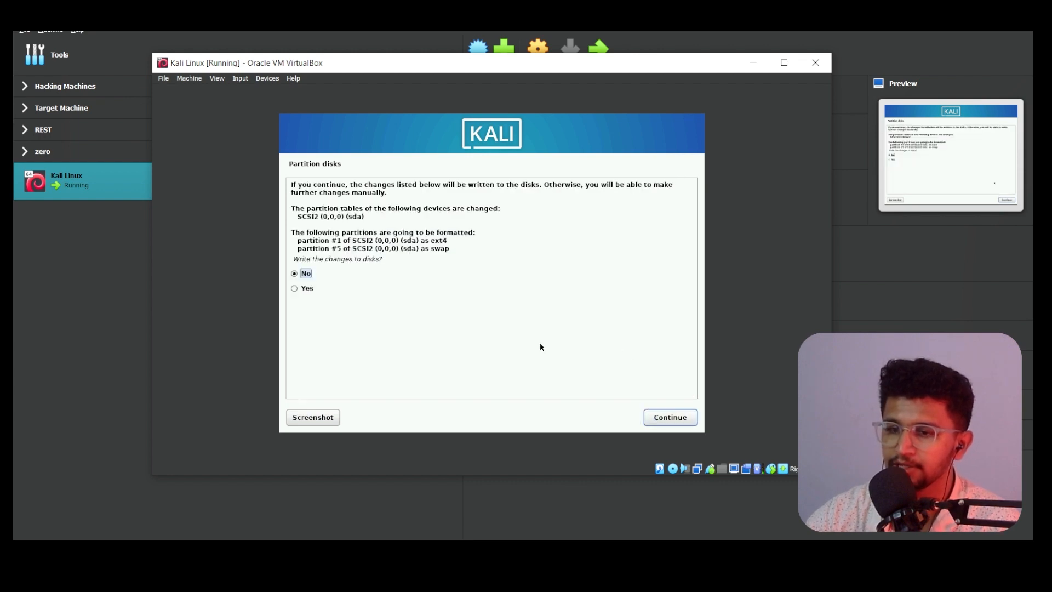
left_click(683, 416)
left_click(681, 417)
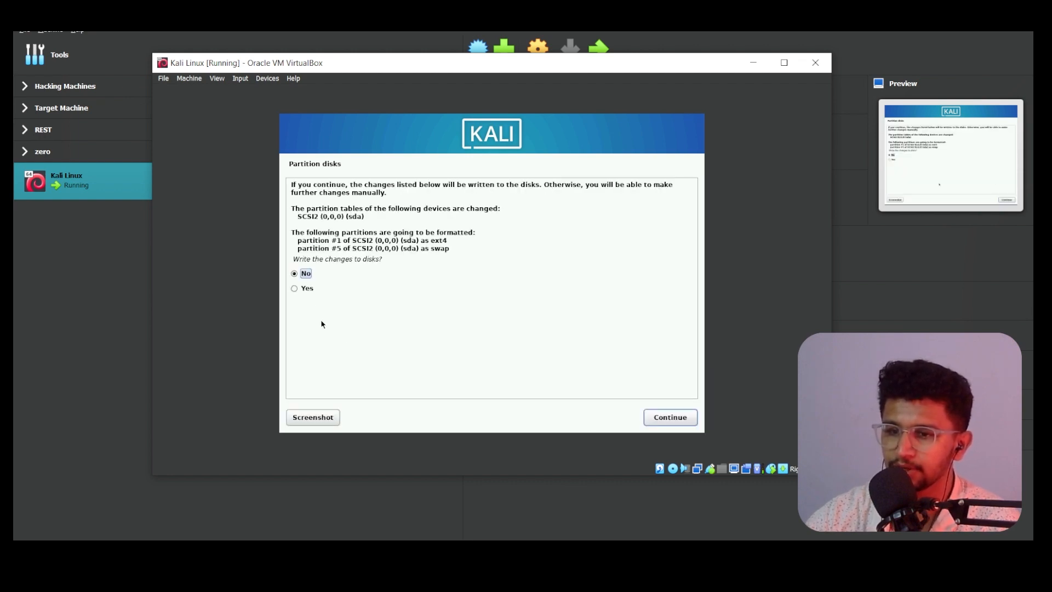
left_click(662, 418)
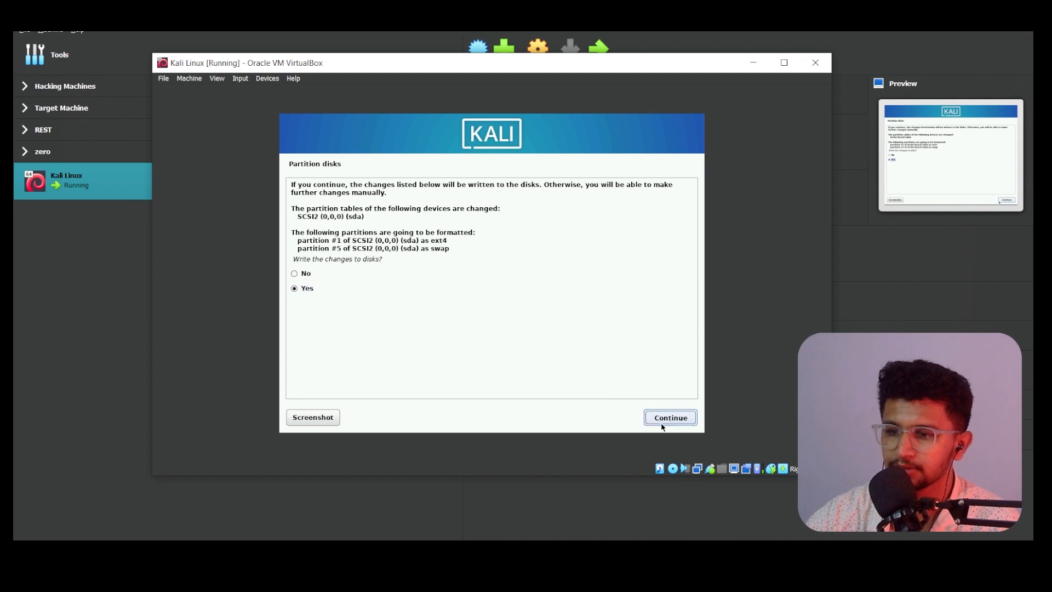